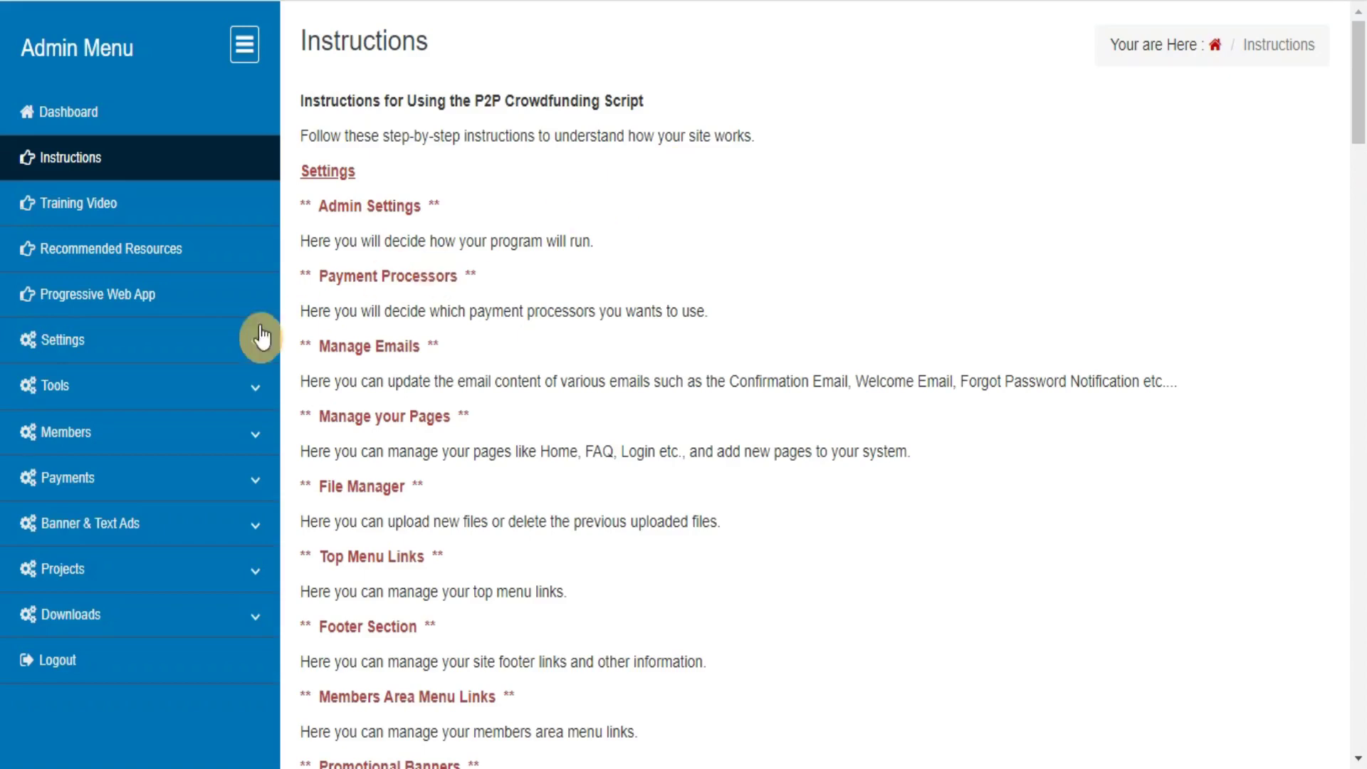
Review the admin settings from the site information to the mailer options, and read the Google reCAPTCHA v2 setup instructions
click(213, 349)
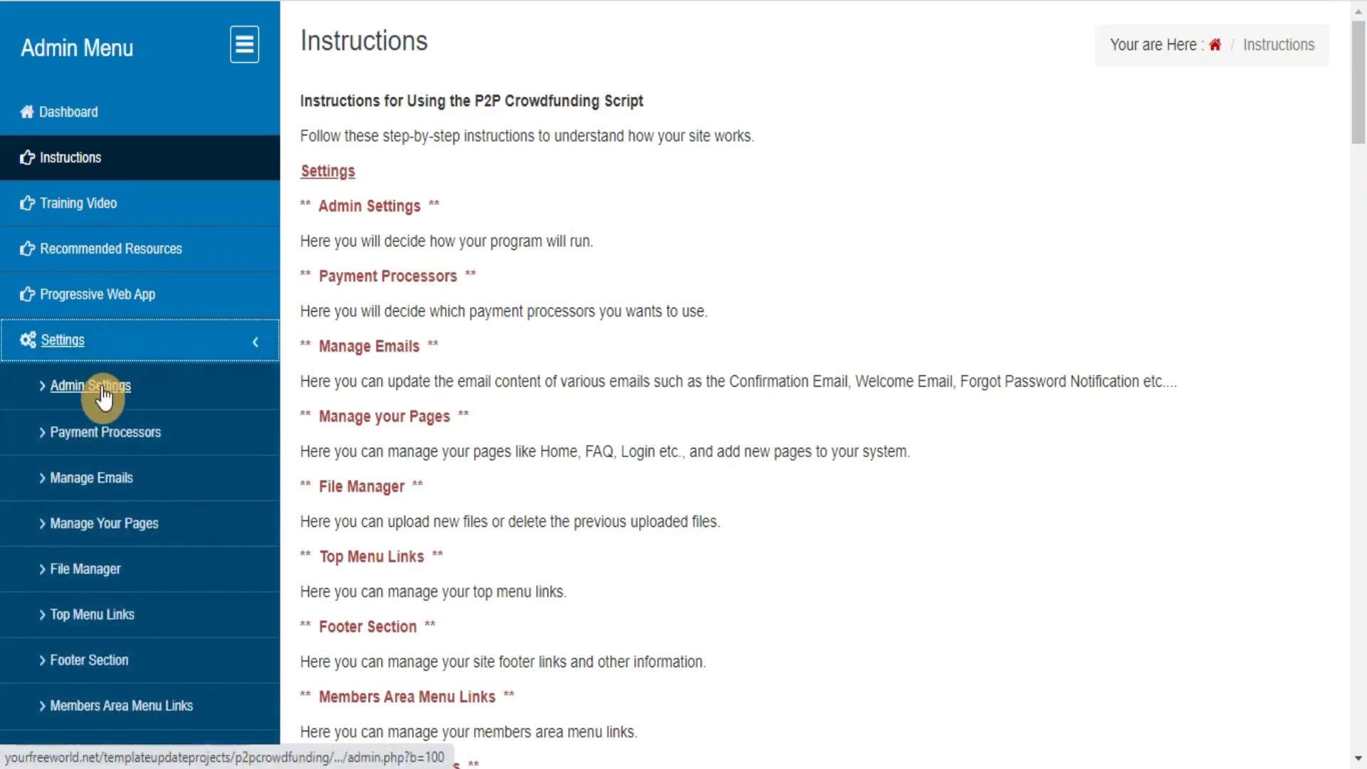
click(104, 395)
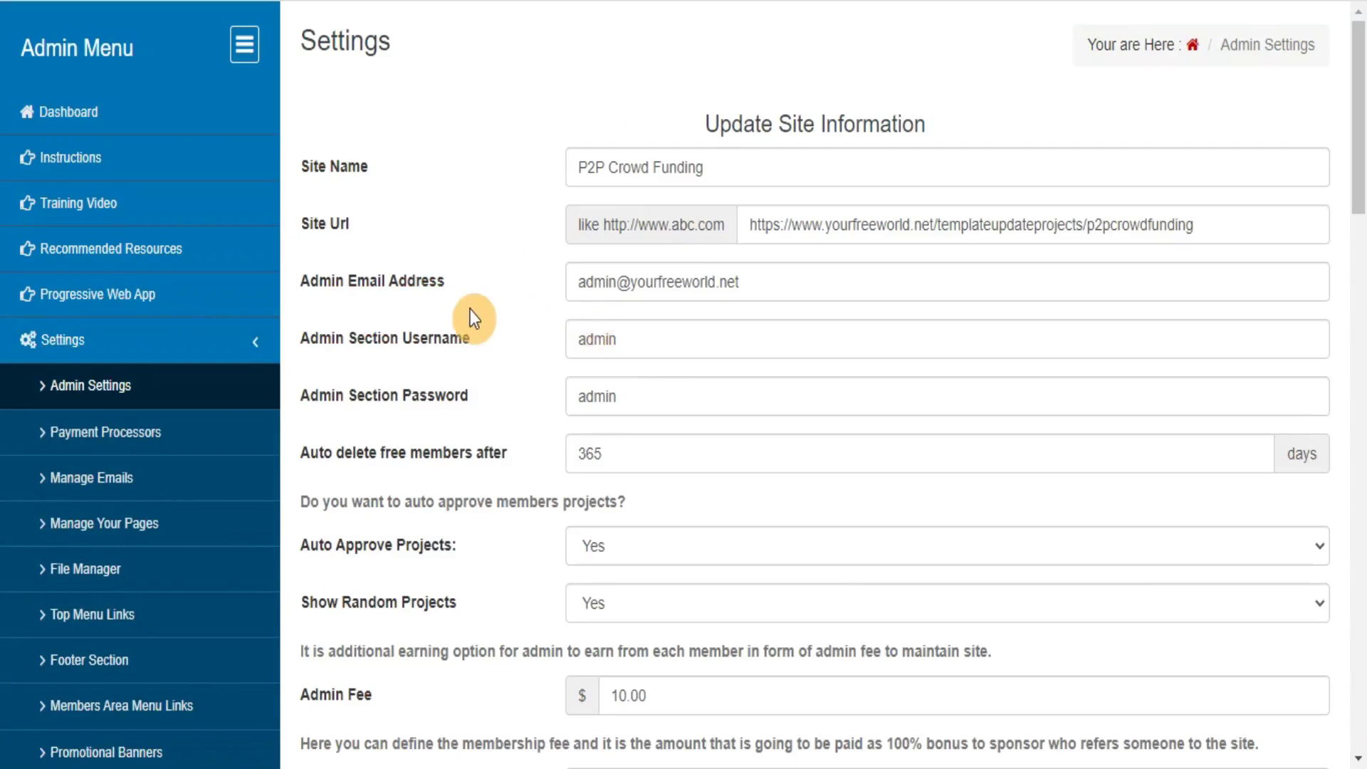
drag(1357, 121, 1346, 223)
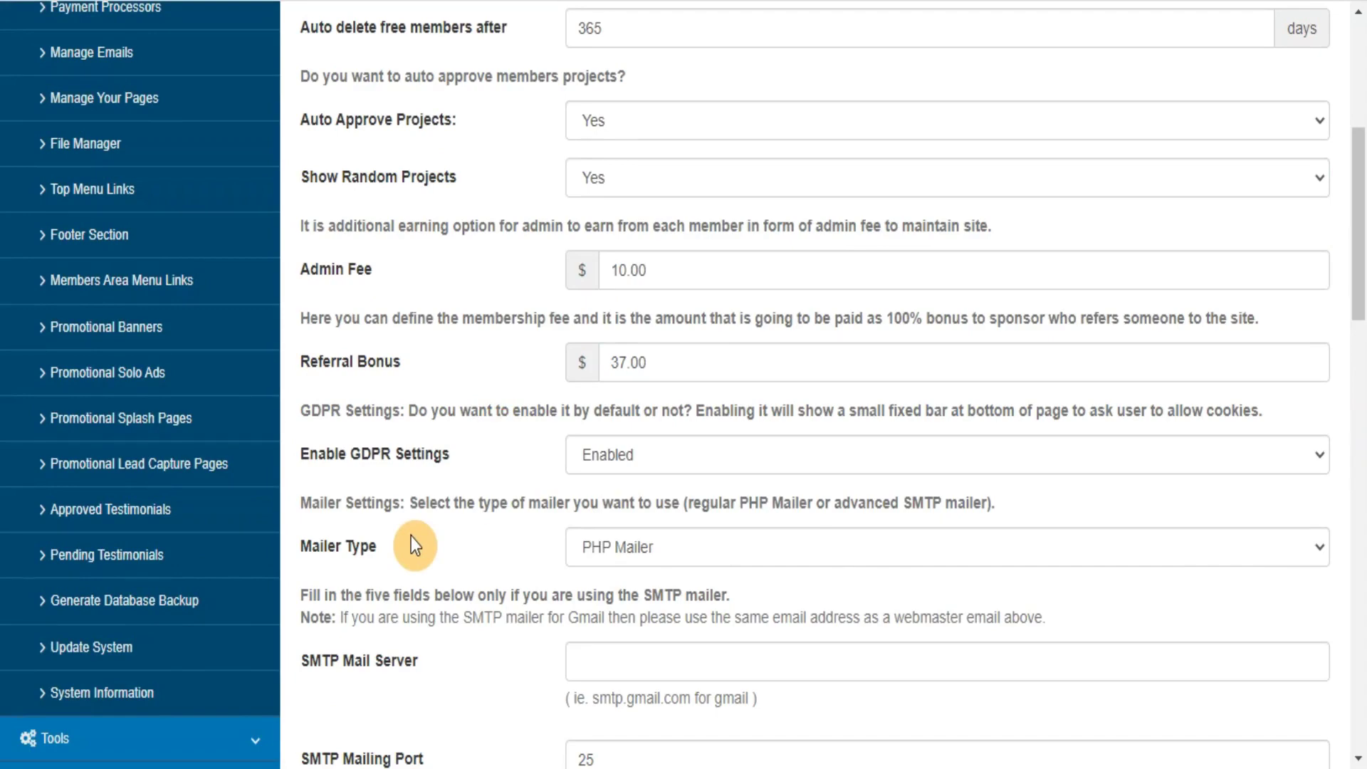
scroll(1356, 299, down, 10)
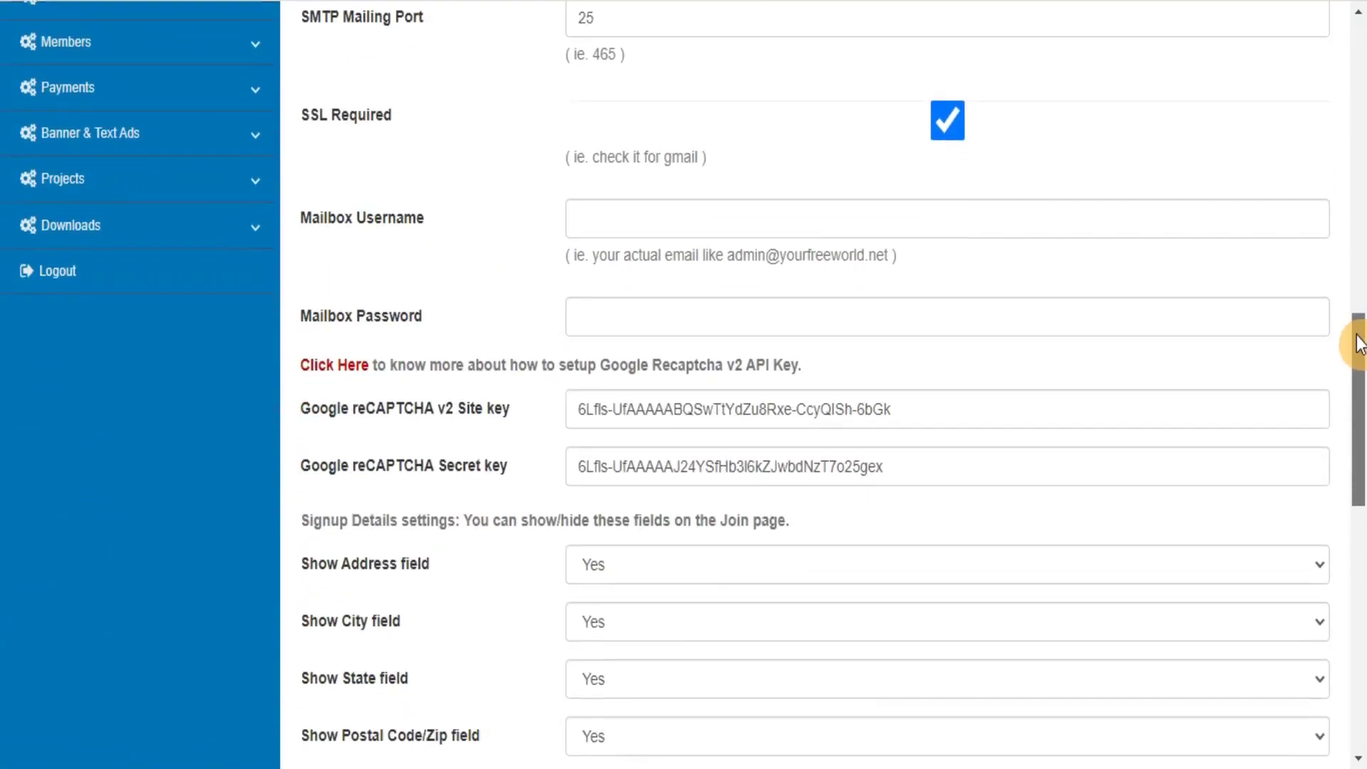
click(349, 349)
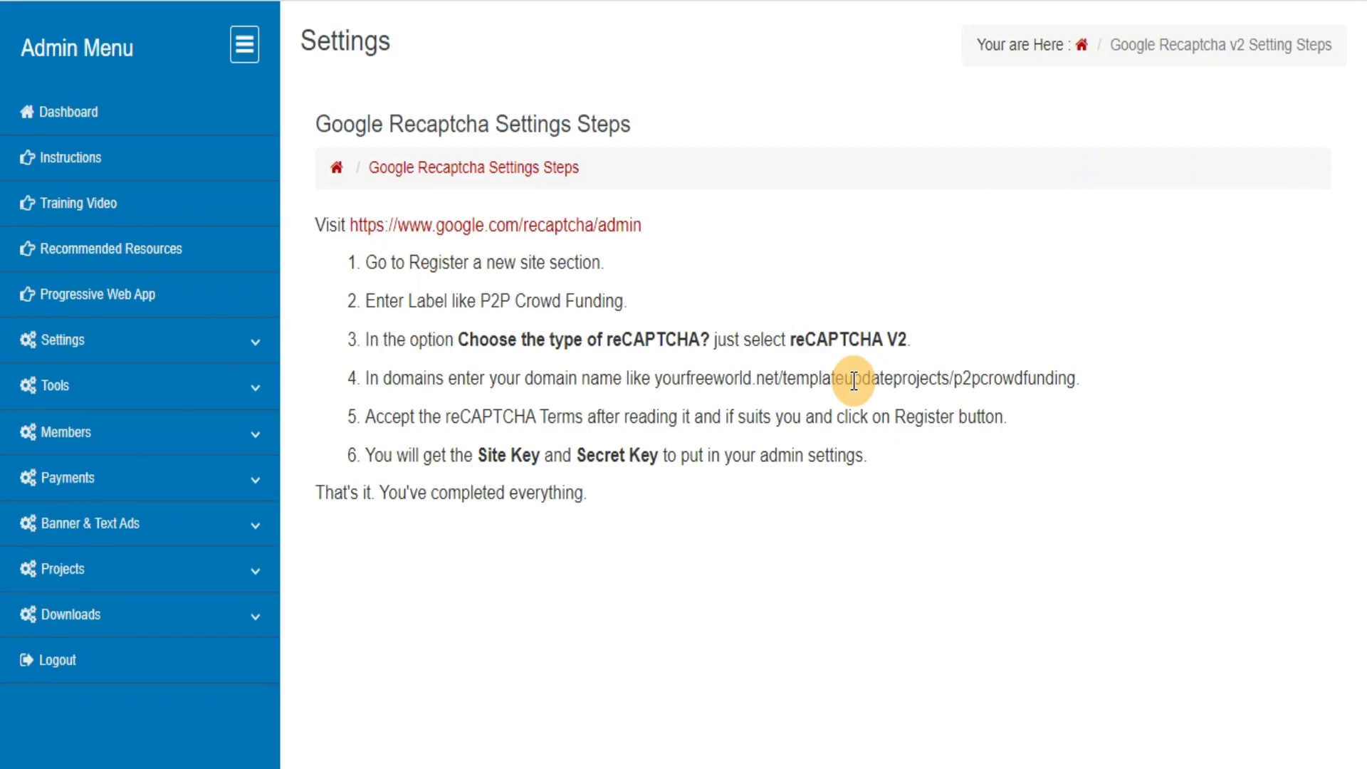
key(ctrl+w)
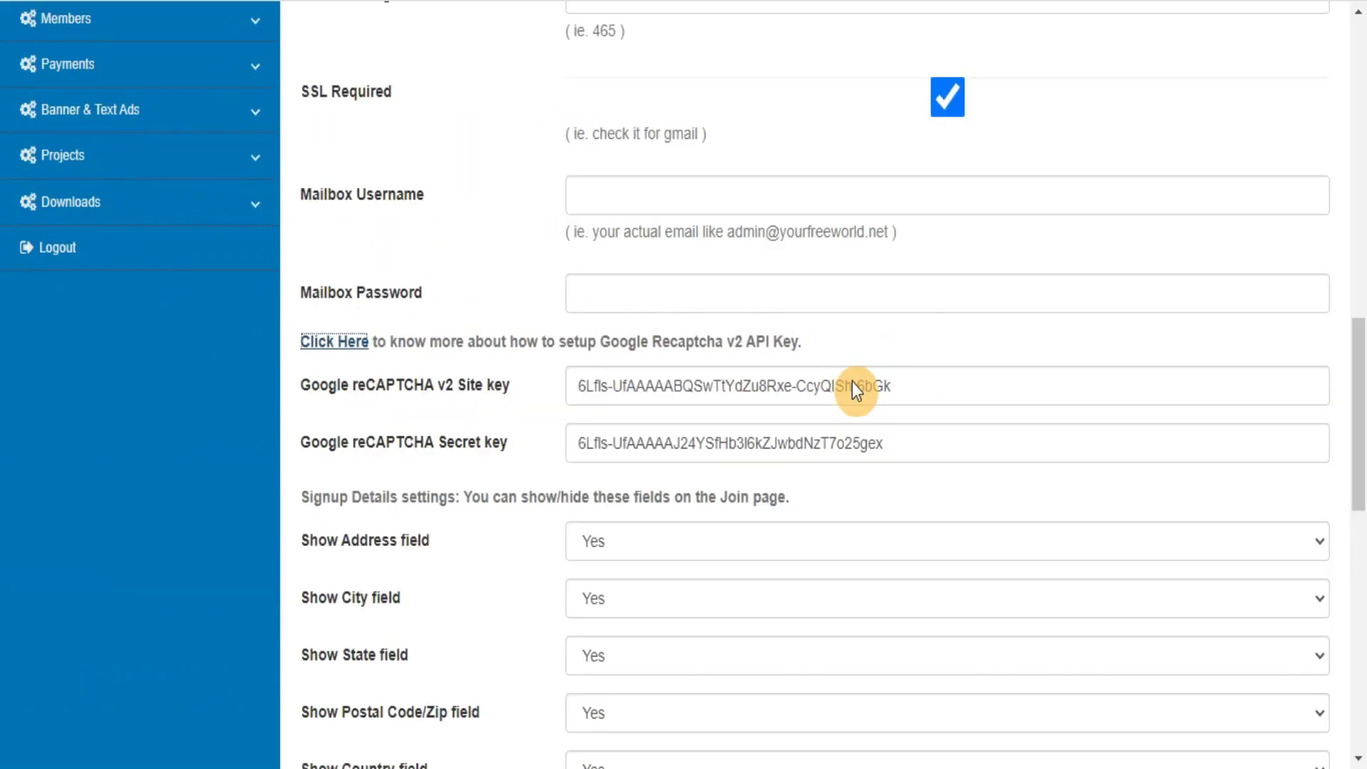
Review the signup field, banner ad, text ad and email notification options, and save the admin settings
scroll(1358, 519, down, 6)
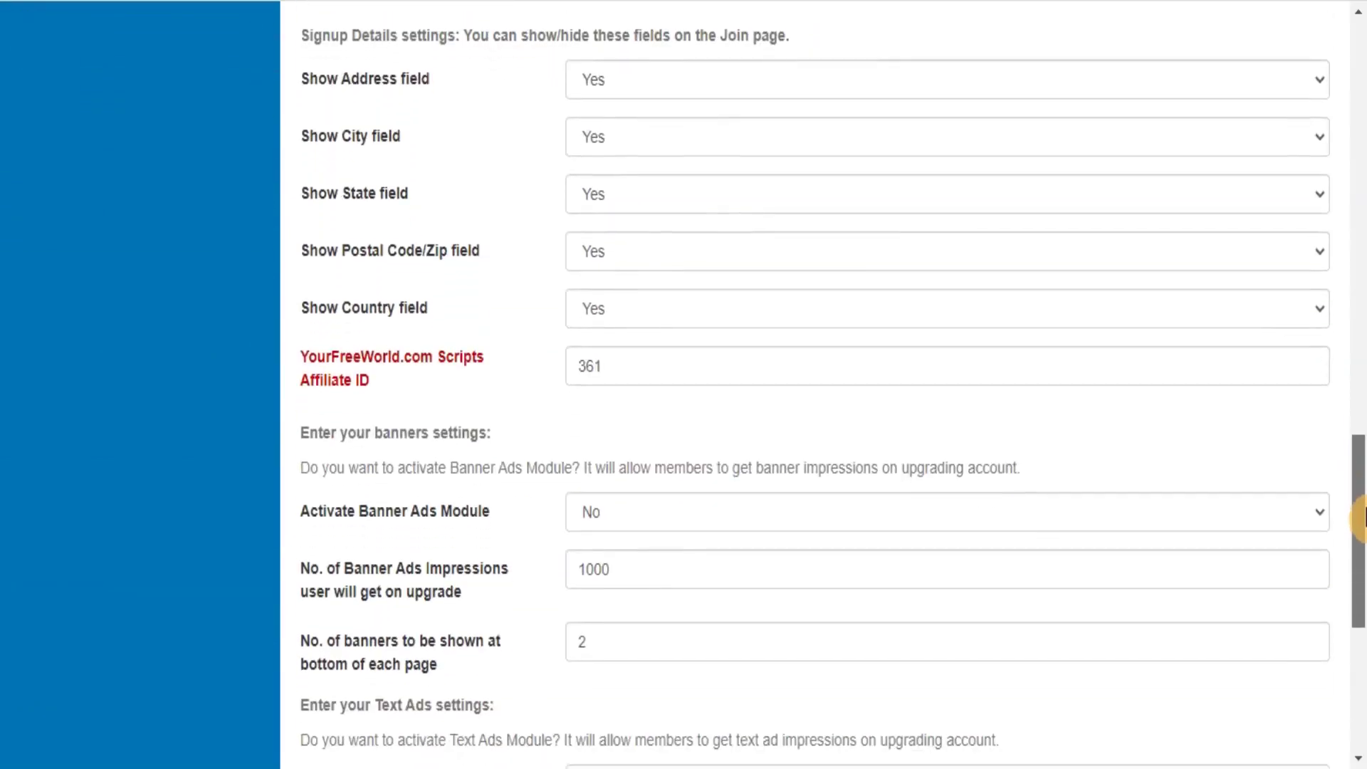
drag(1360, 519, 1361, 651)
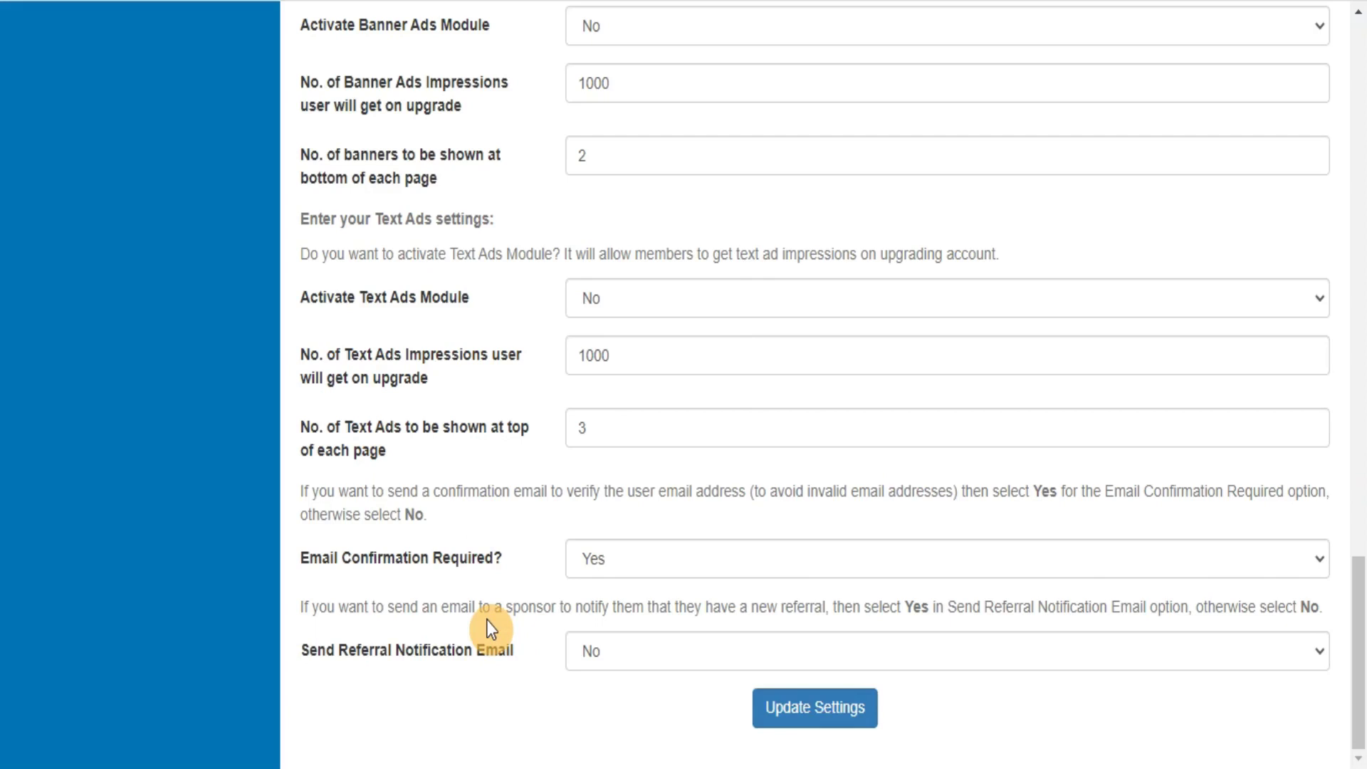
click(815, 699)
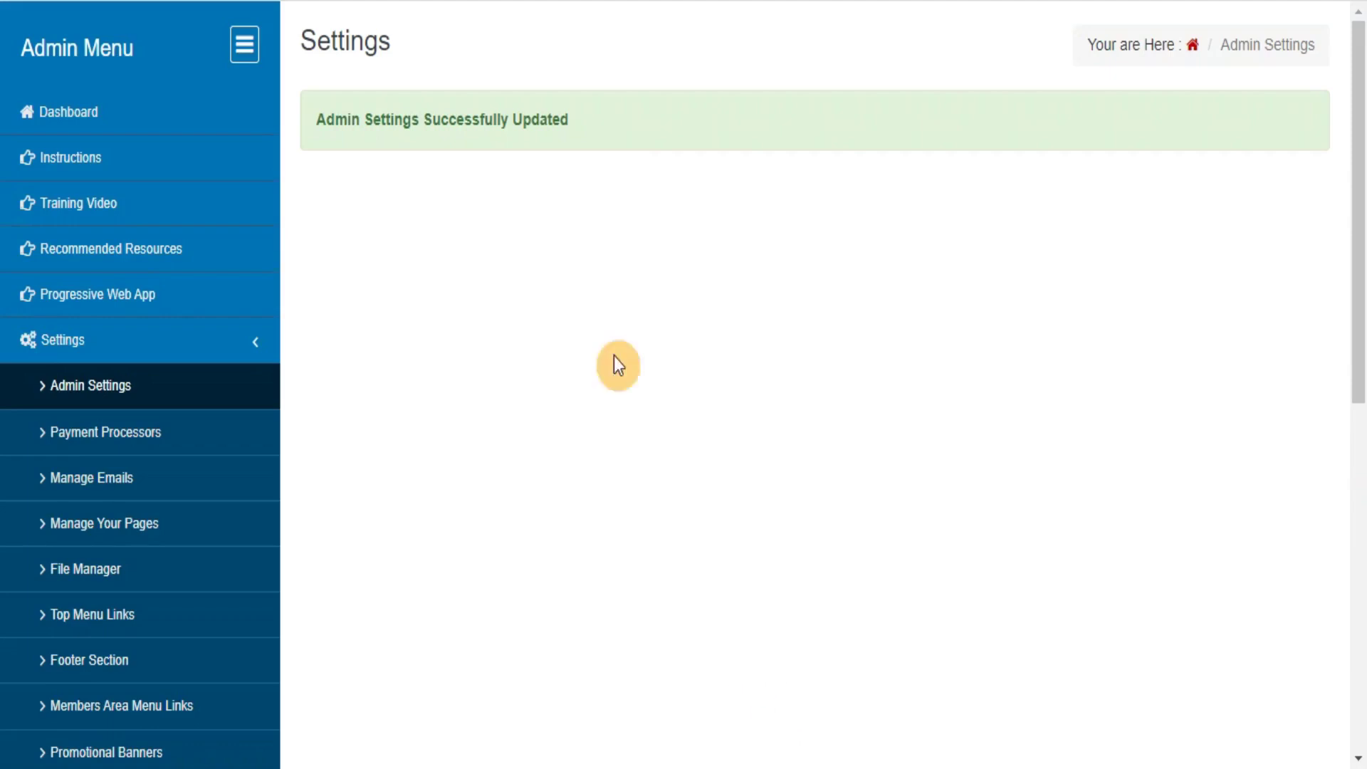
Review the payment processor settings and the email content settings
click(112, 434)
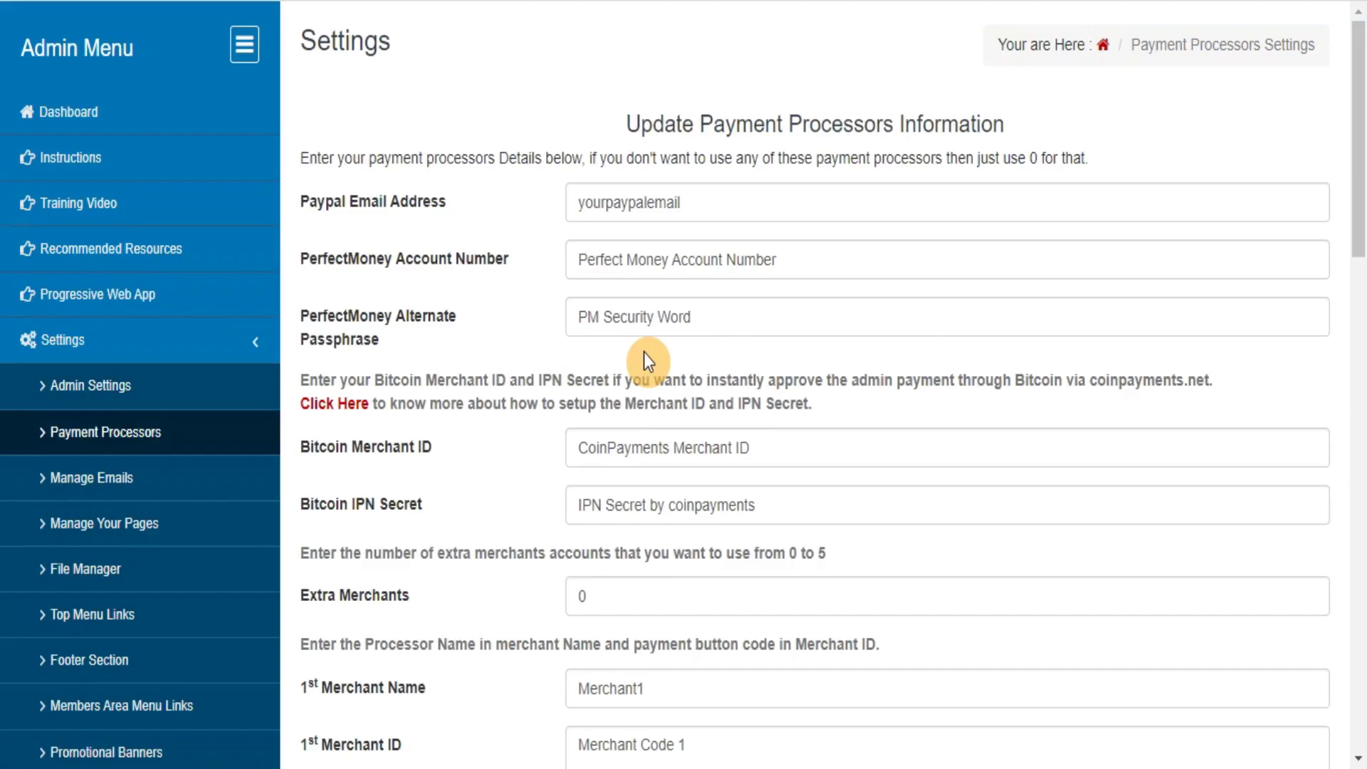
click(94, 481)
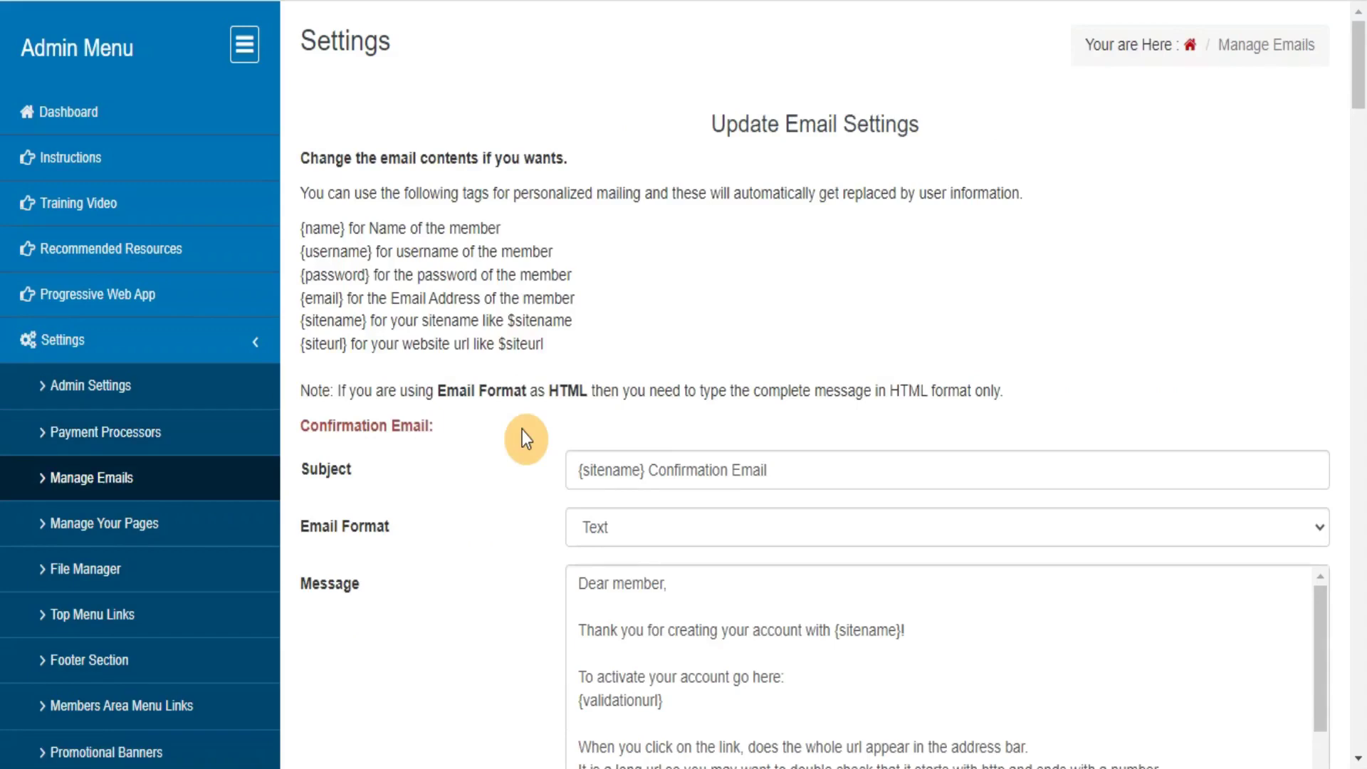
Add a new site page named "How It Works" through the page management settings
click(107, 533)
click(887, 180)
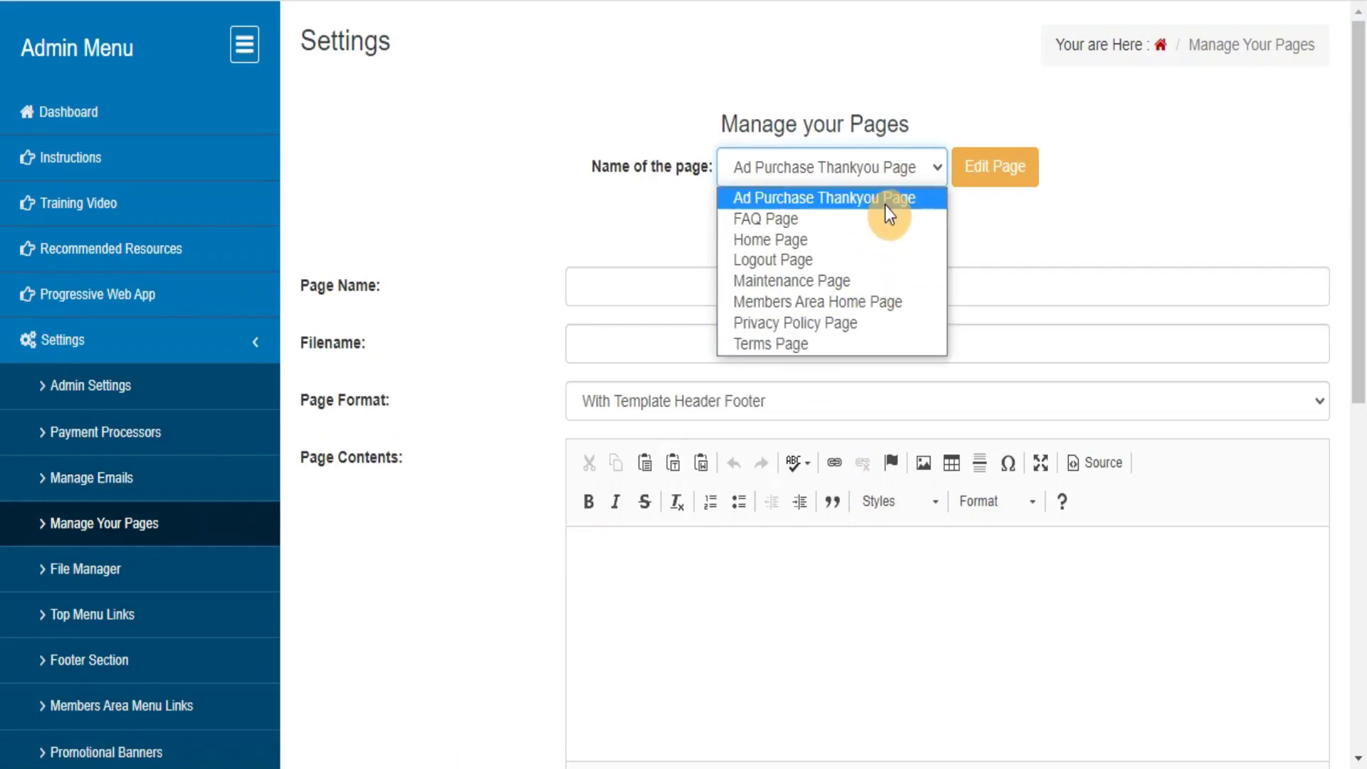
click(885, 205)
click(662, 292)
text(How)
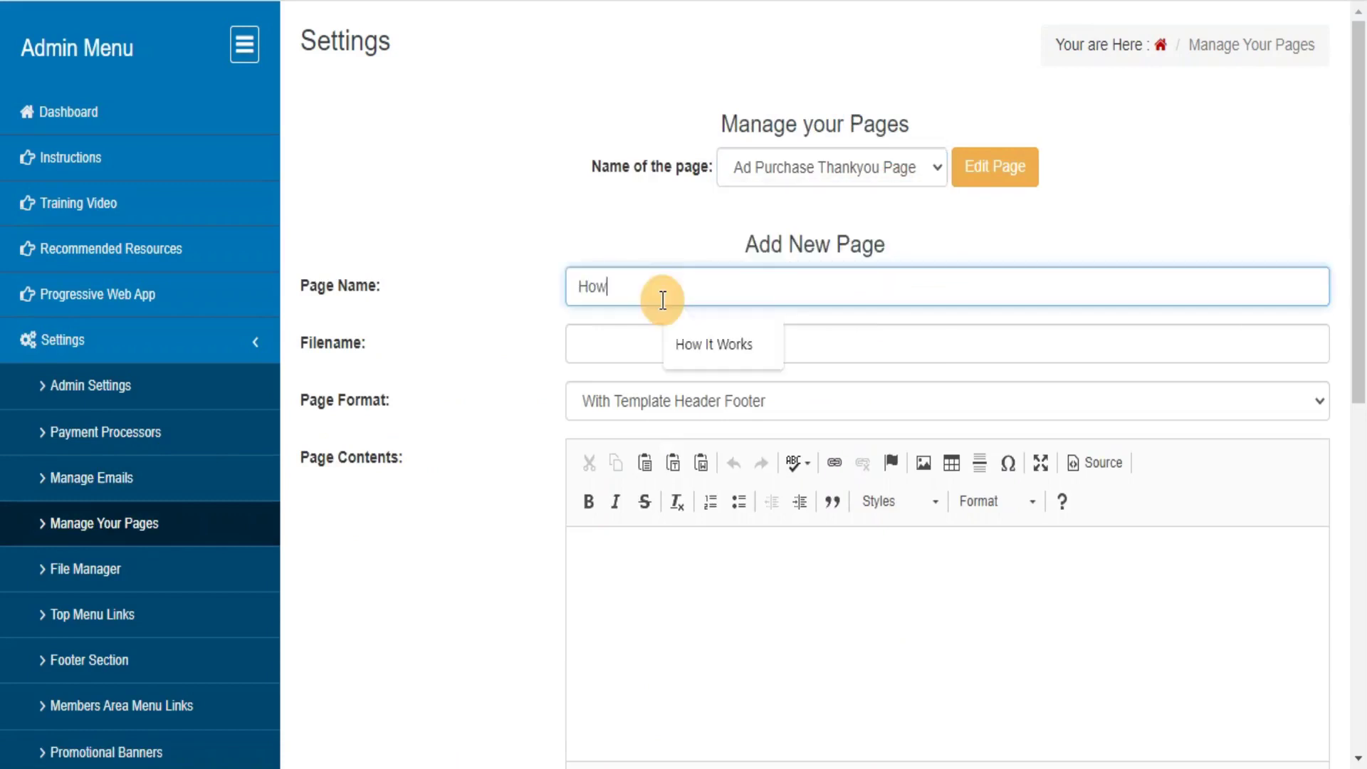
text( It Works)
key(Tab)
drag(1353, 34, 1353, 296)
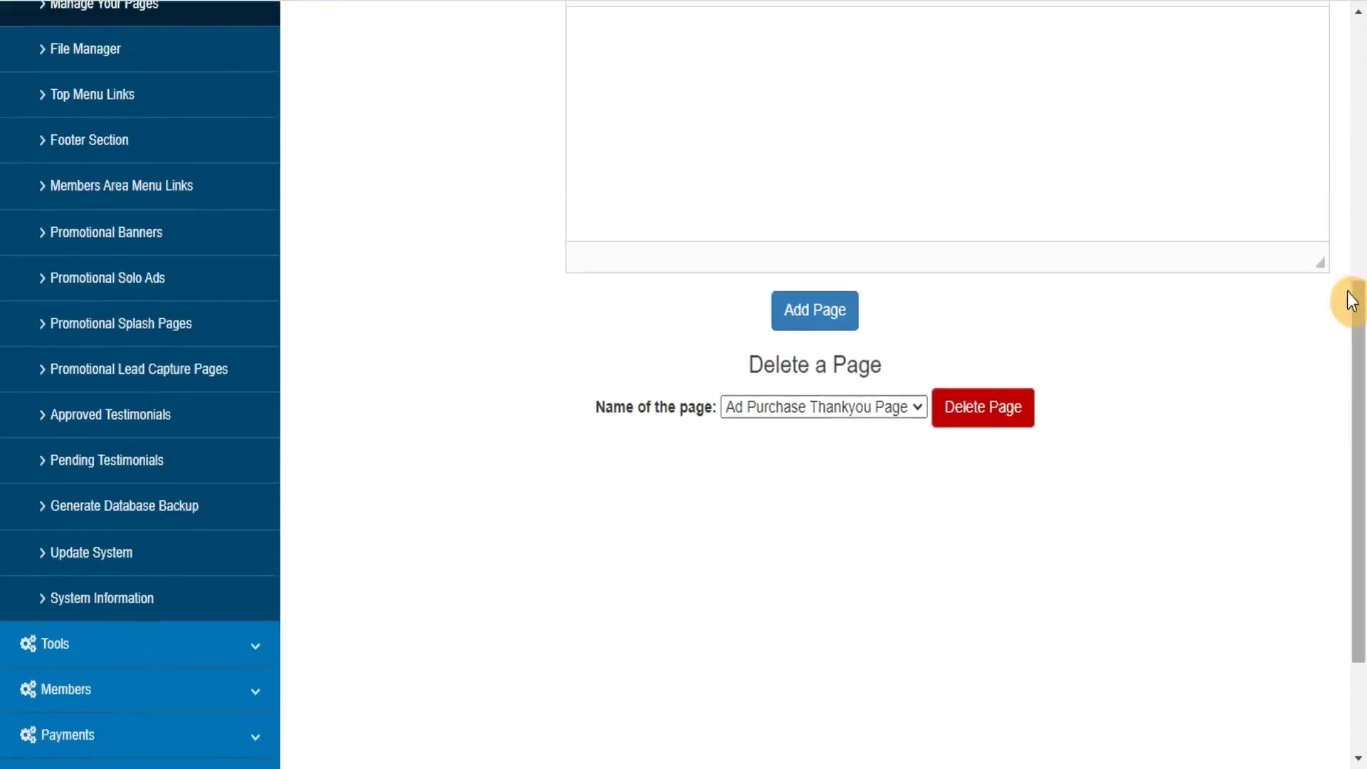
click(804, 313)
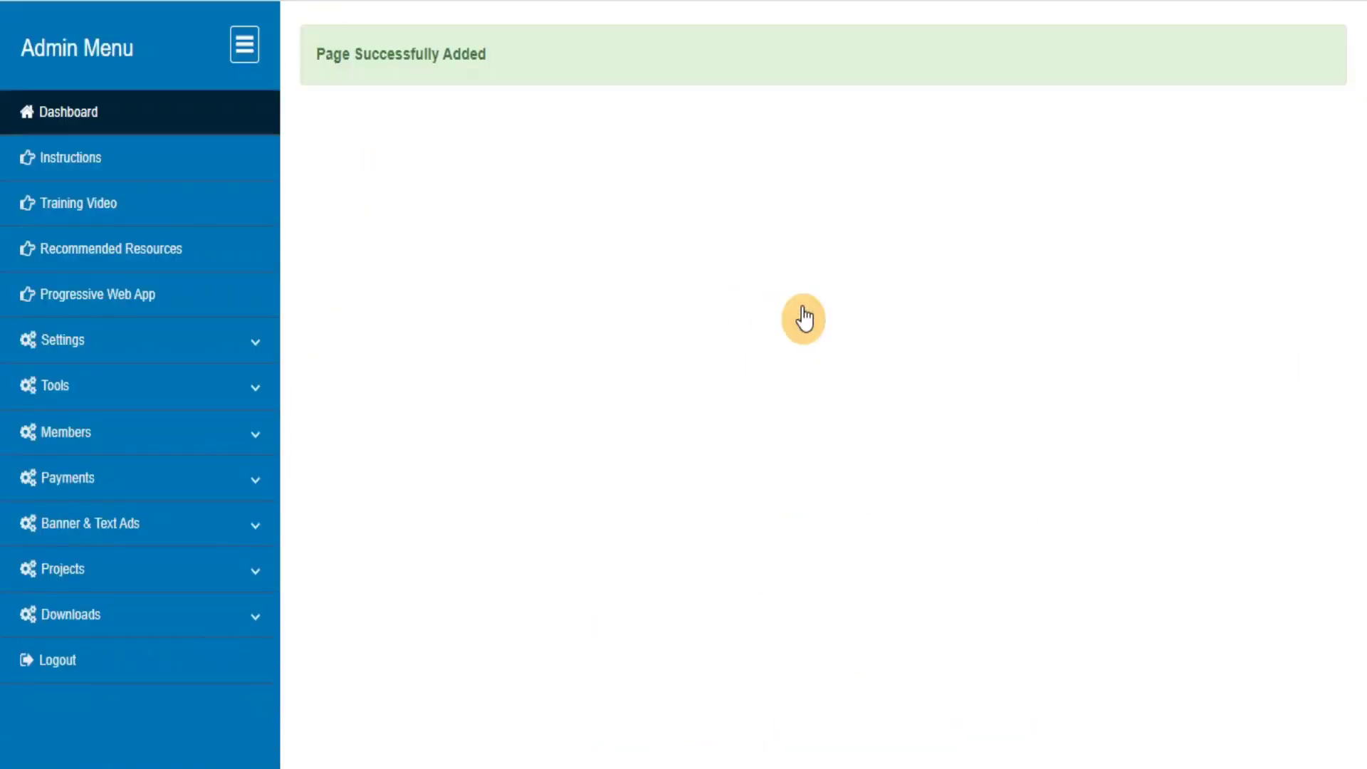
Reopen the page management settings and check the list of editable pages for the new page
click(246, 356)
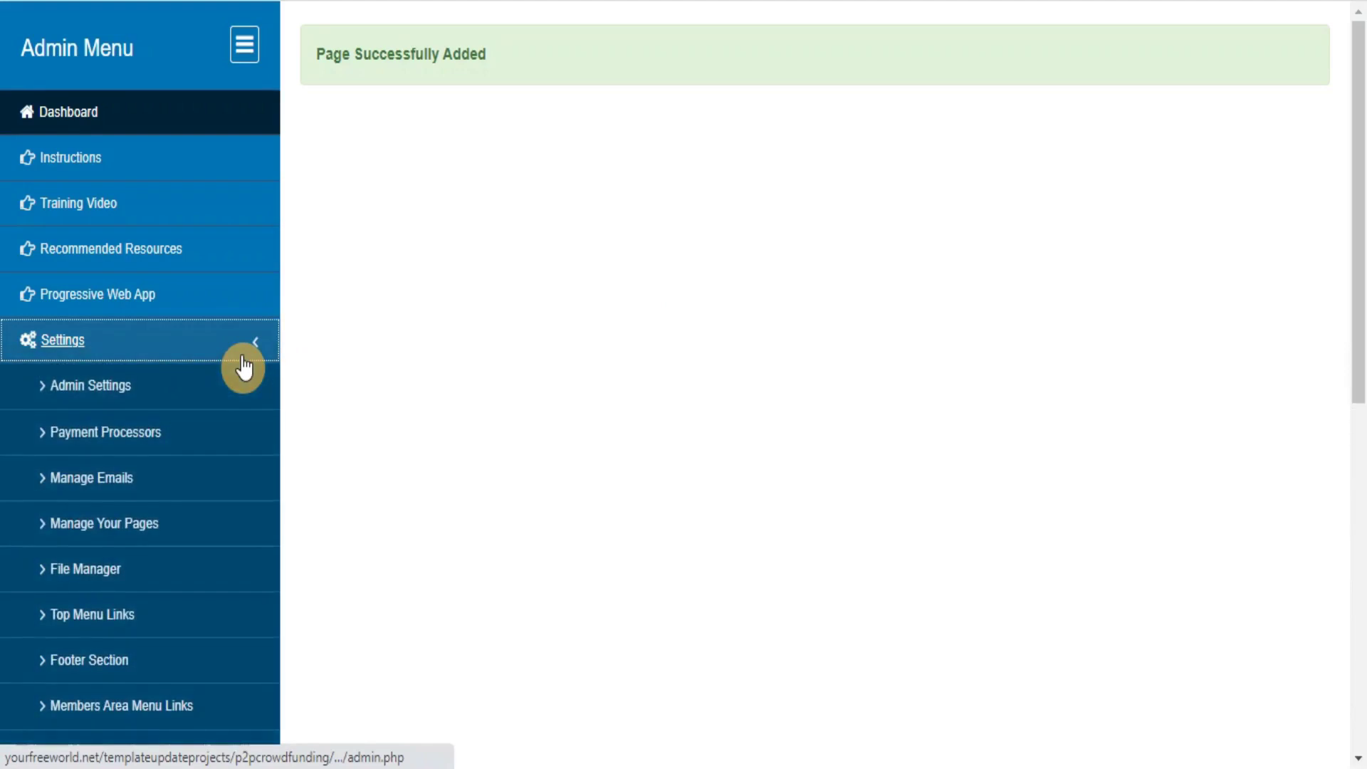
click(109, 534)
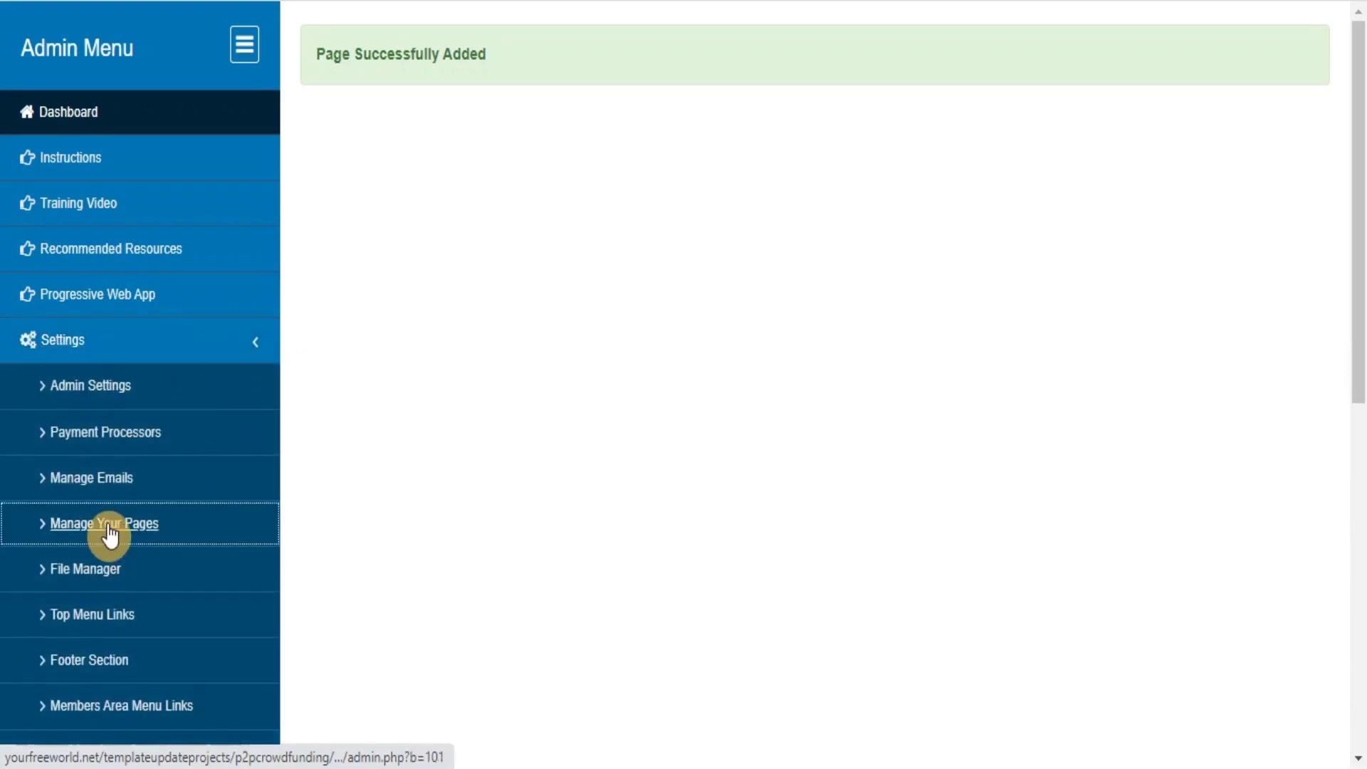
click(837, 162)
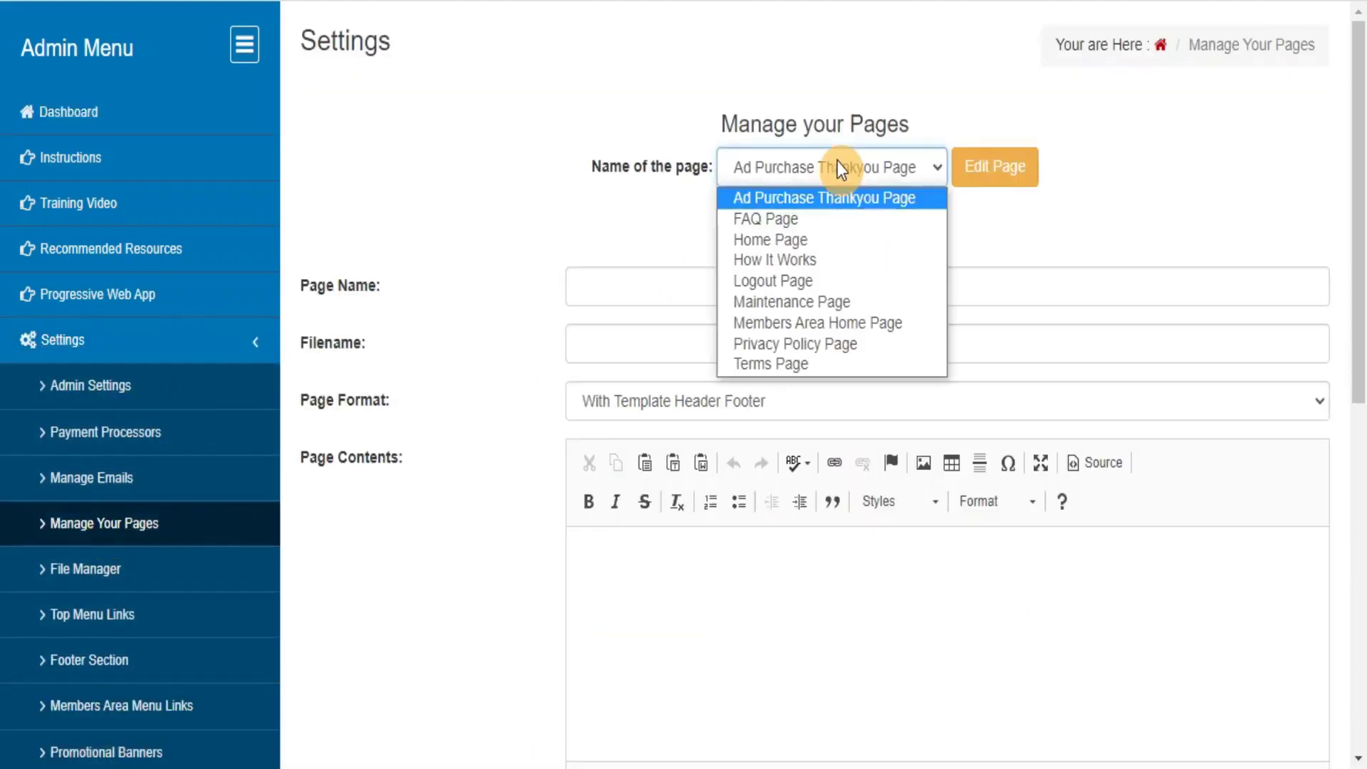
Review the file manager, top menu links, footer section and members area menu links settings
click(82, 574)
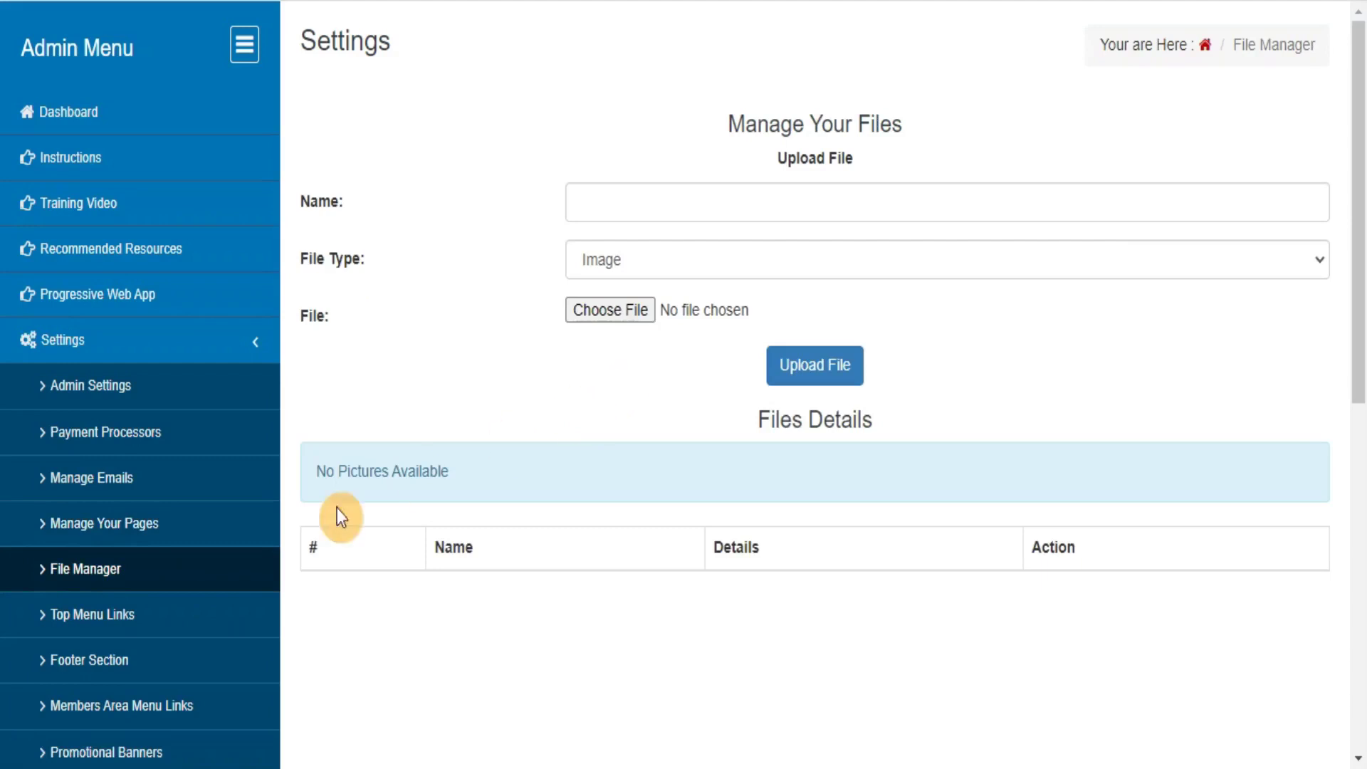
click(87, 620)
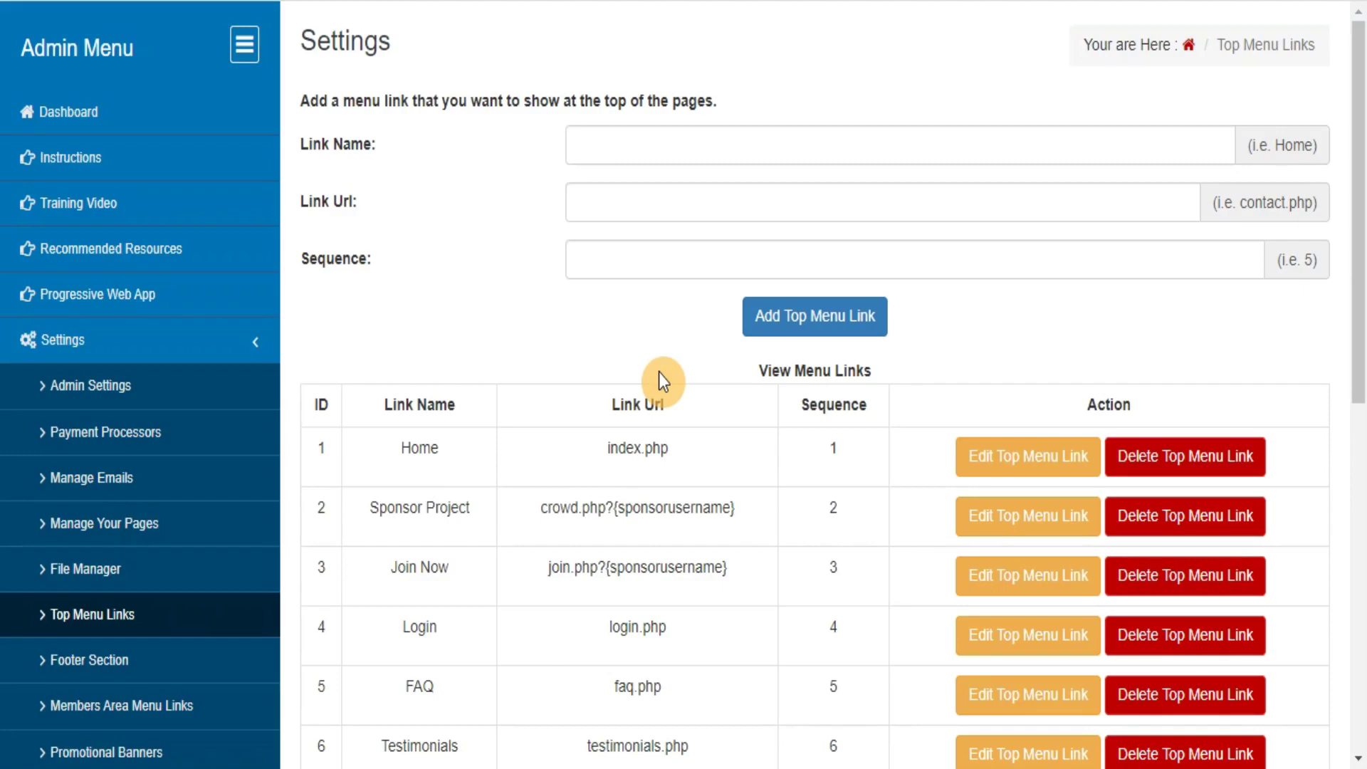
click(91, 660)
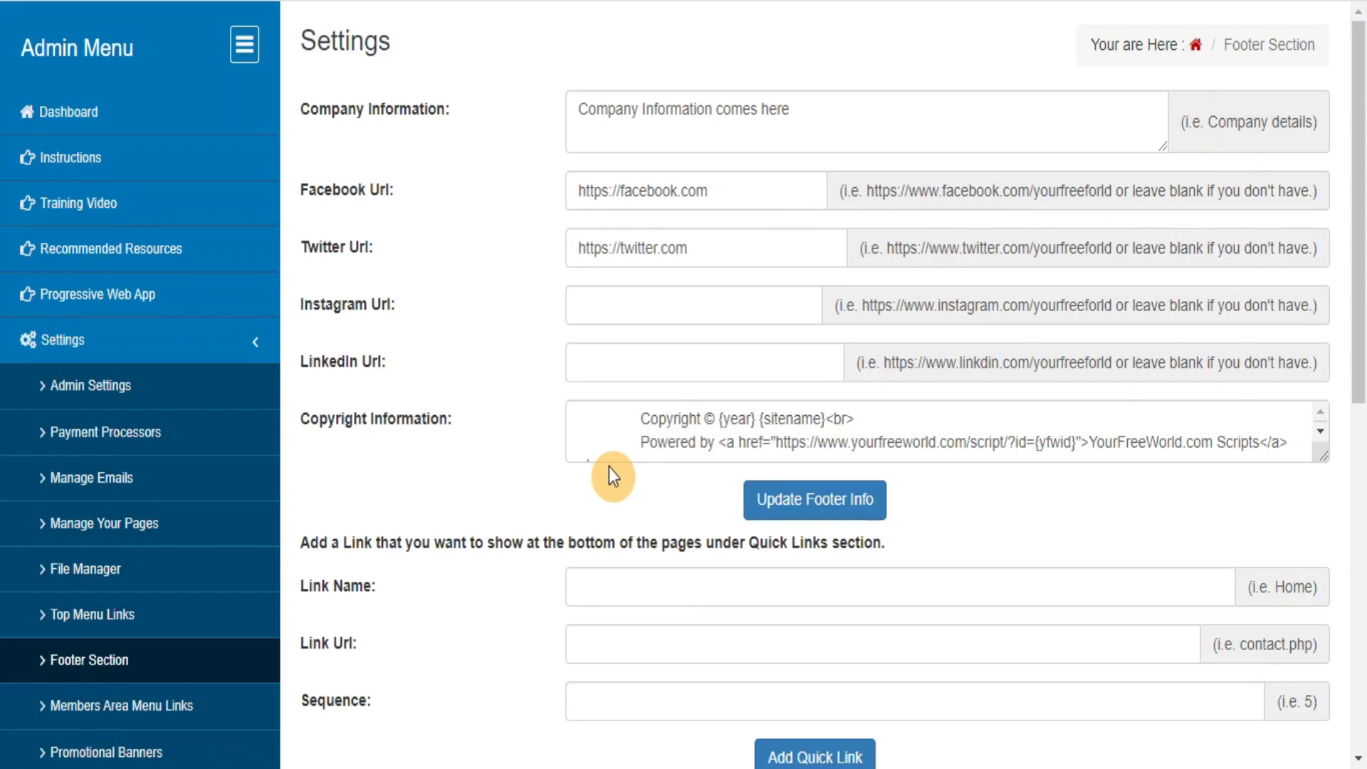
click(110, 705)
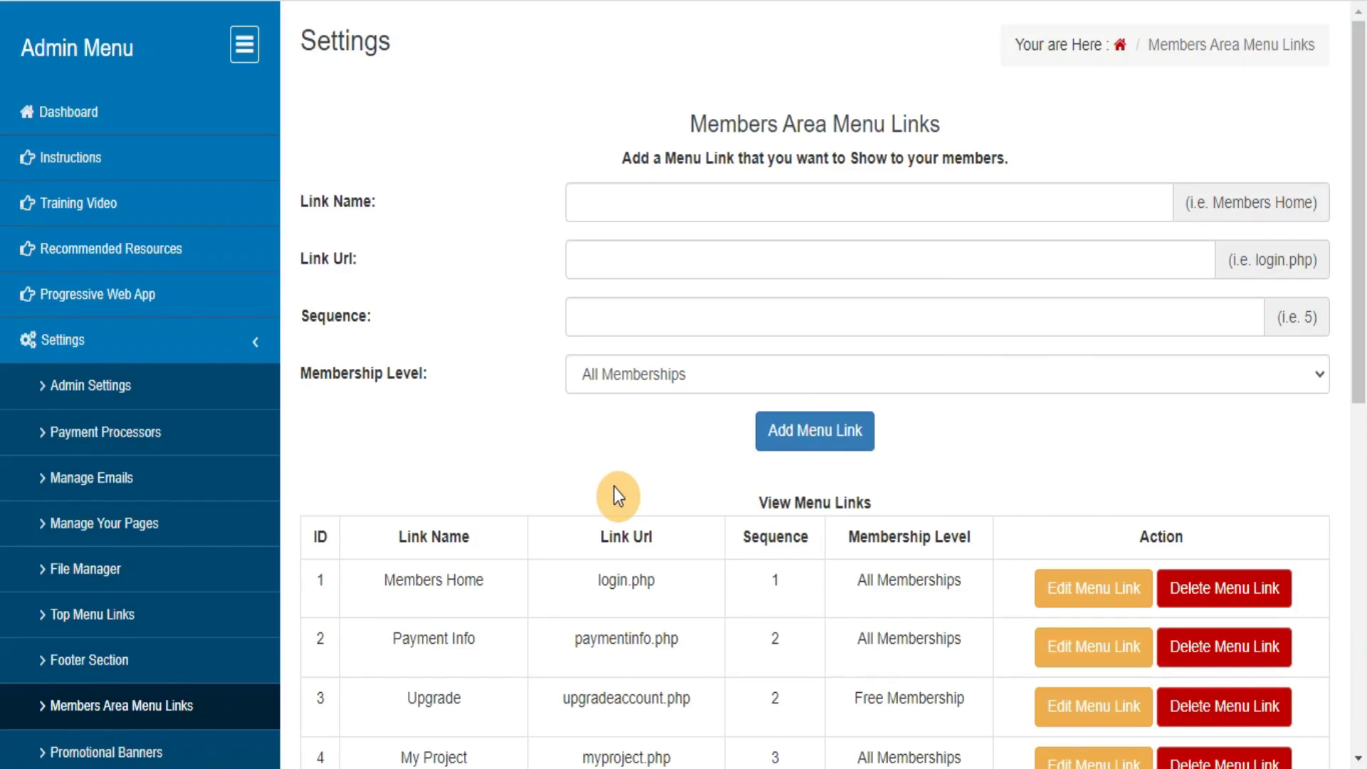
Upload banner.gif from the Banner folder as a promotional banner and view it in the promotional banners list
click(69, 752)
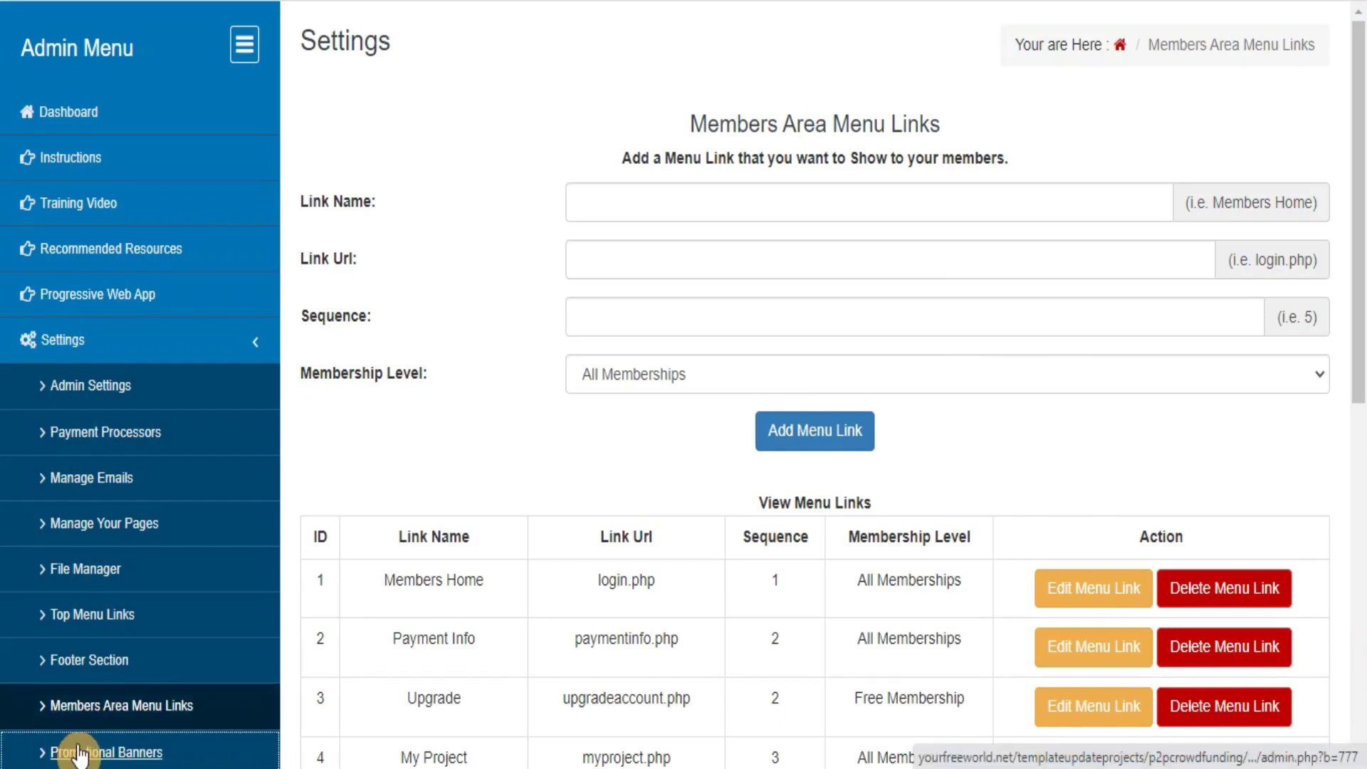
click(375, 228)
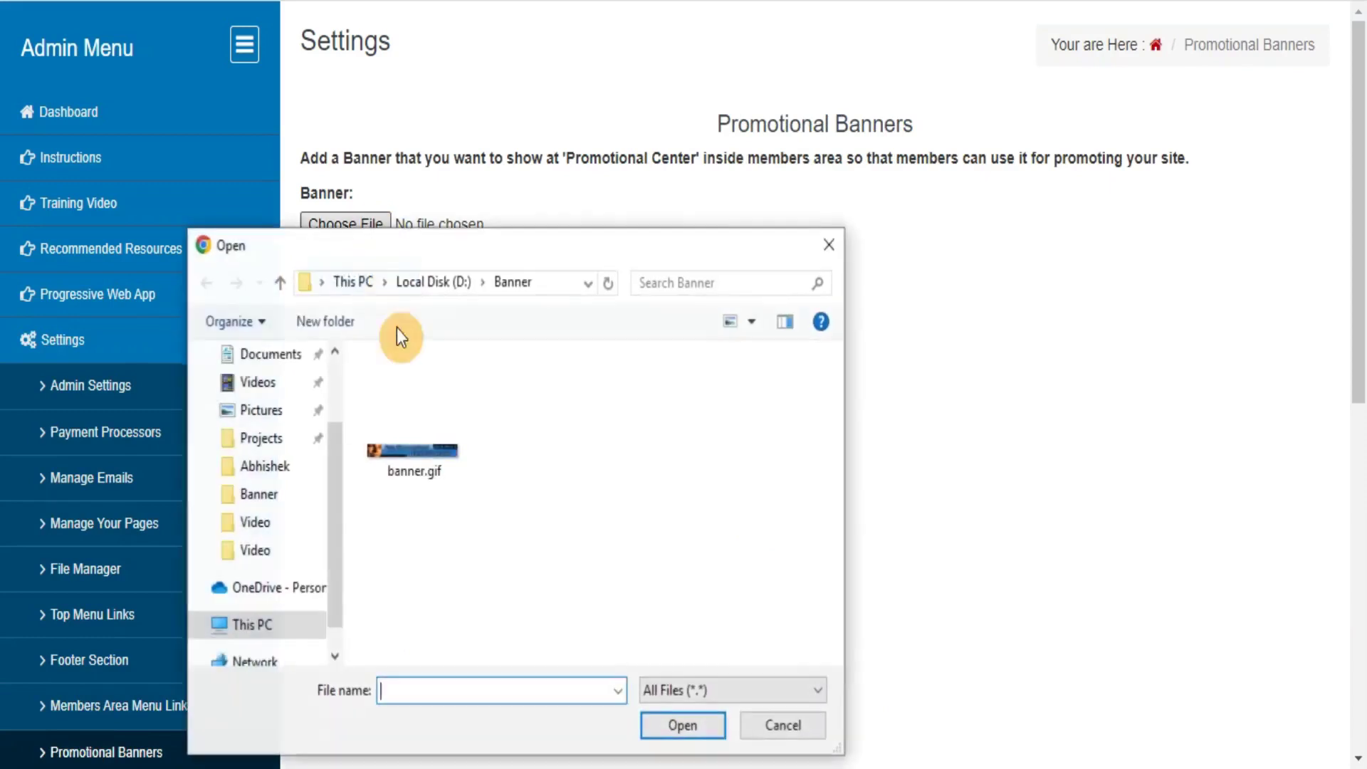
click(415, 427)
click(671, 737)
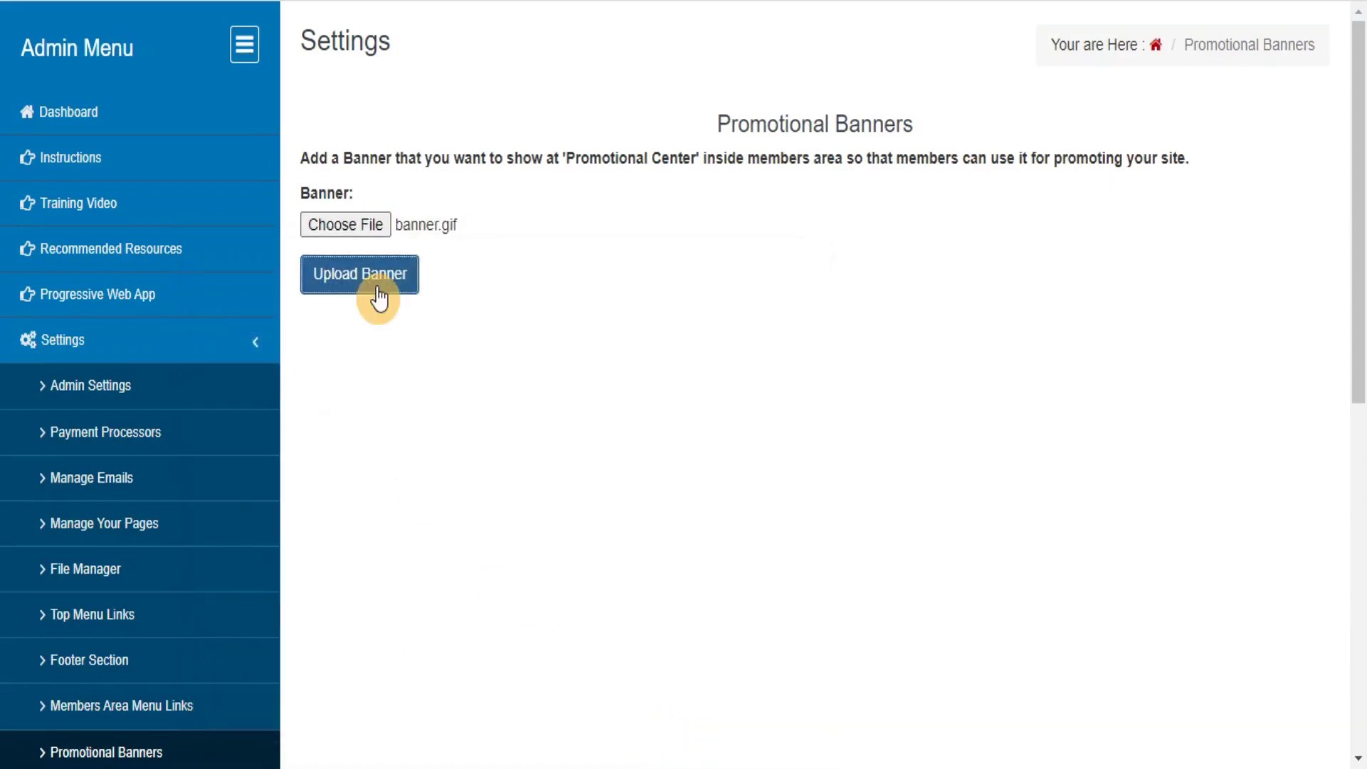
click(378, 297)
click(271, 341)
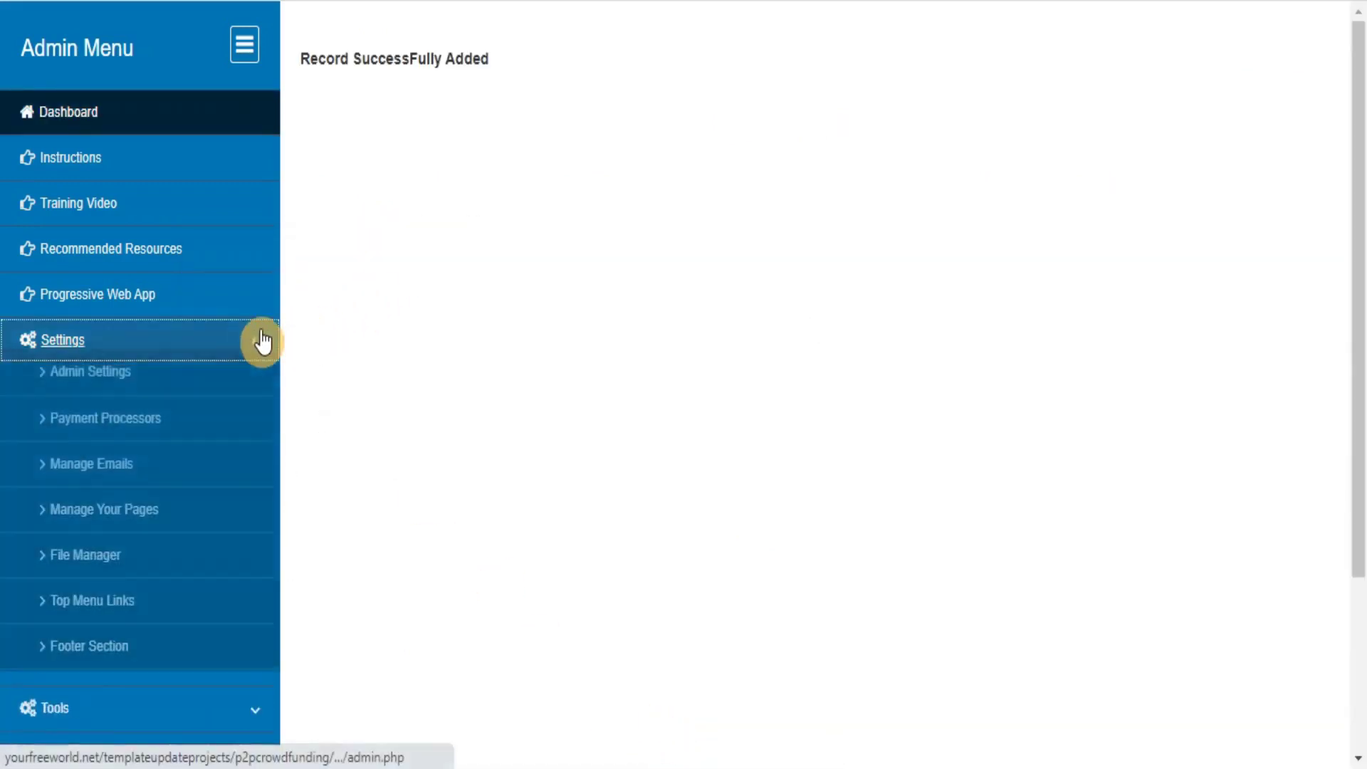
click(109, 753)
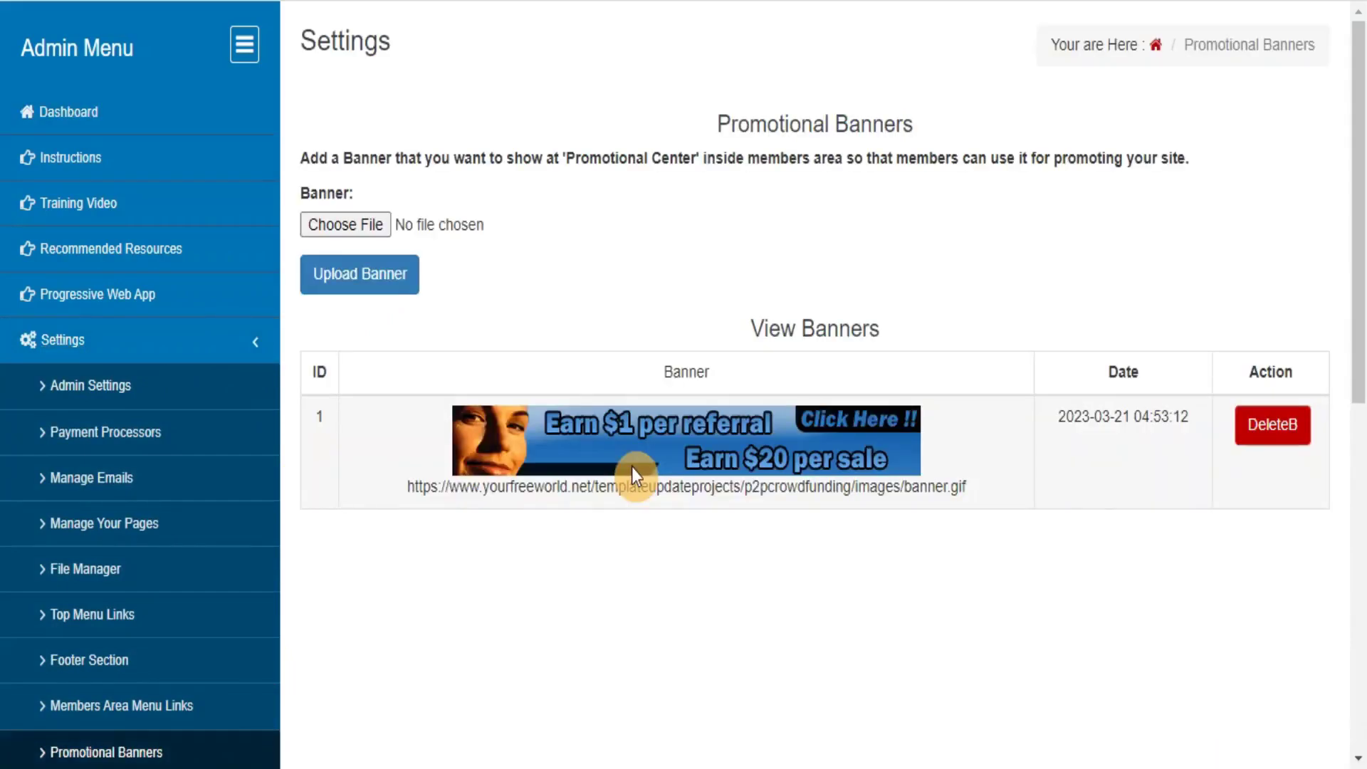
Add a promotional solo ad with subject "test solo ad" and message "Dear Marketer, This is a test solo ad: {refurl} Regards, {name} {username}"
scroll(1360, 164, down, 5)
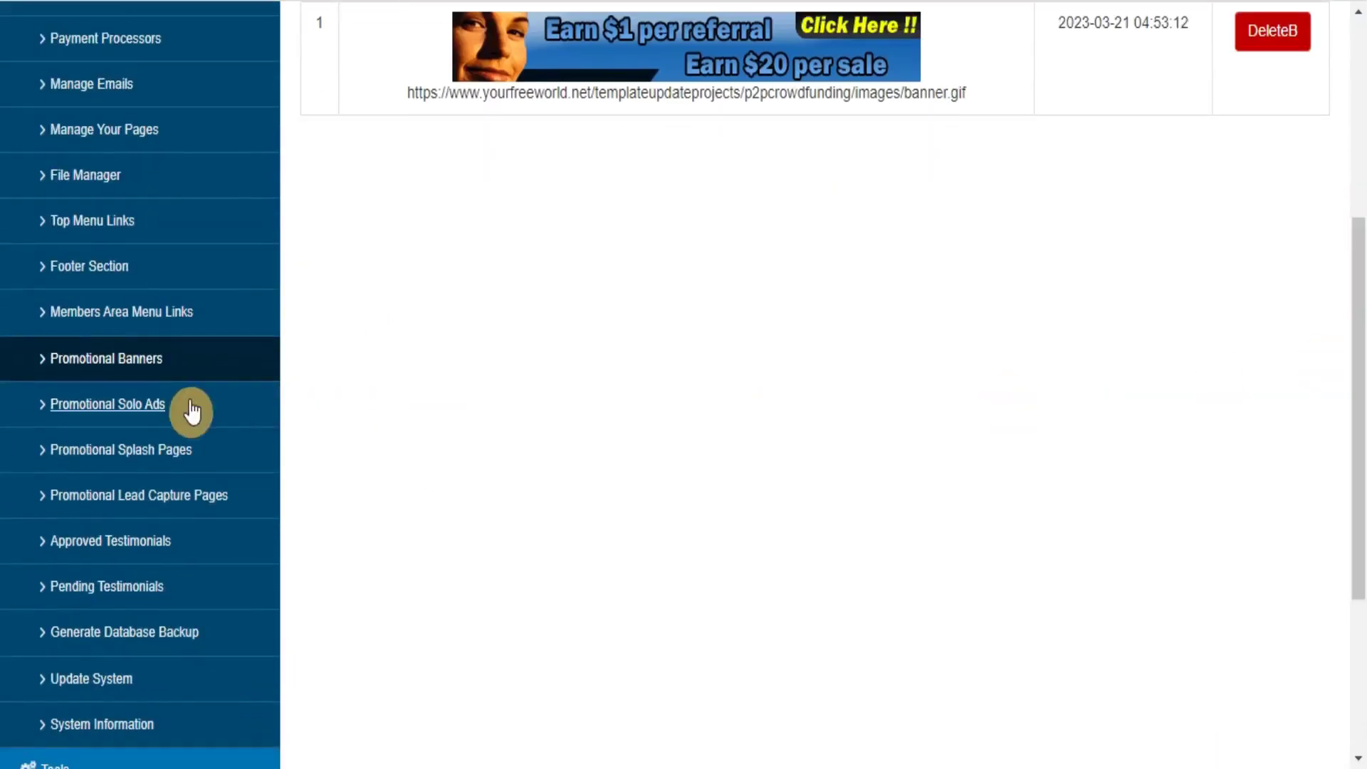
click(114, 412)
click(666, 308)
text(te)
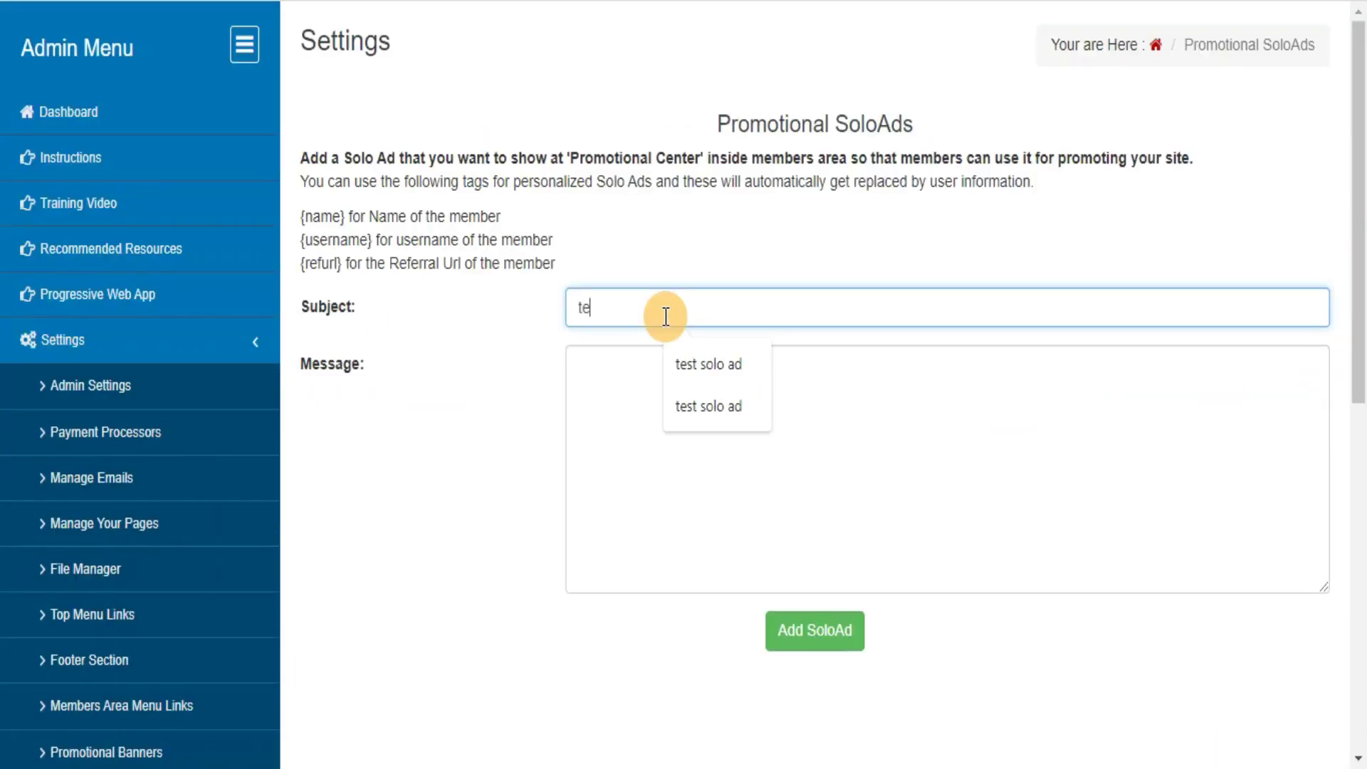
text(st solo ad)
key(Tab)
text(Dear Marketer,  This is a test solo ad: {refurl}  Regards, {name} {username})
click(798, 632)
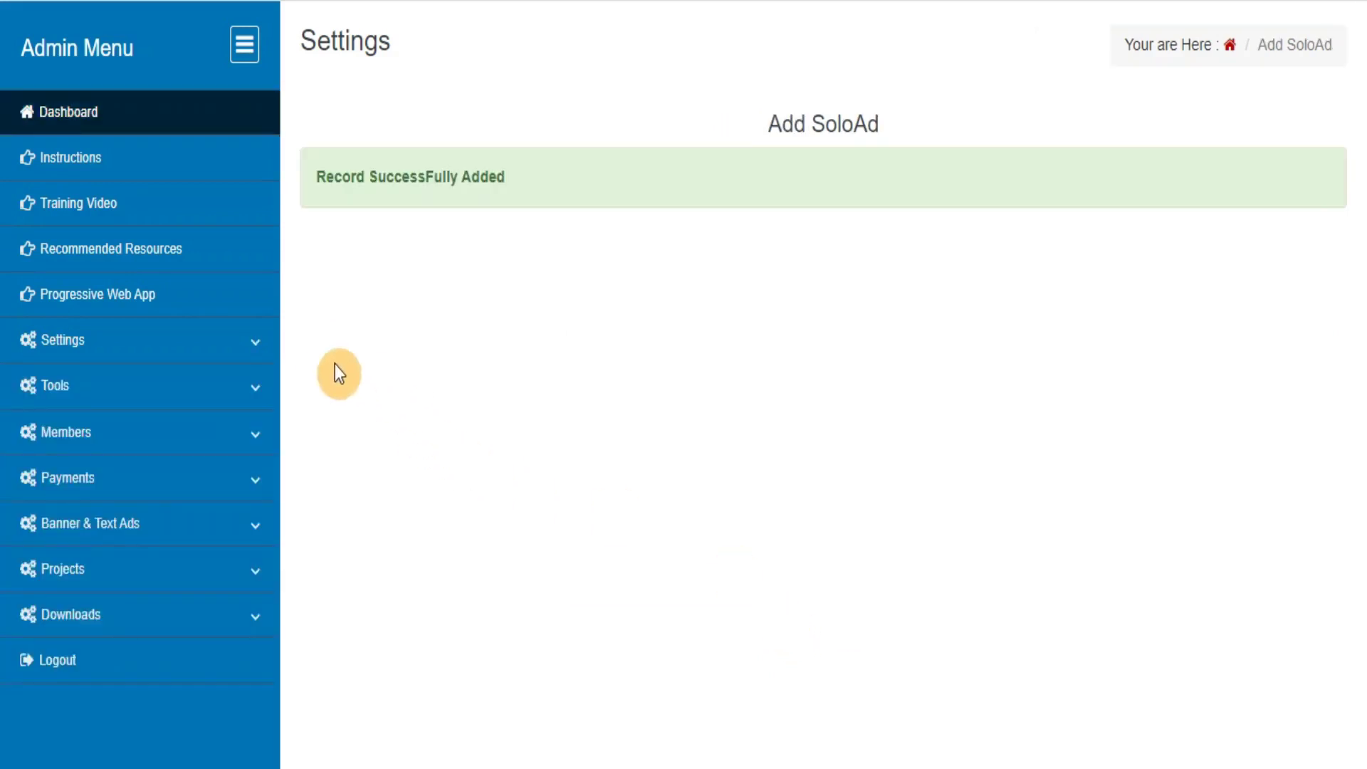
Reopen the promotional solo ads settings and check the new ad in the solo ads list
click(269, 351)
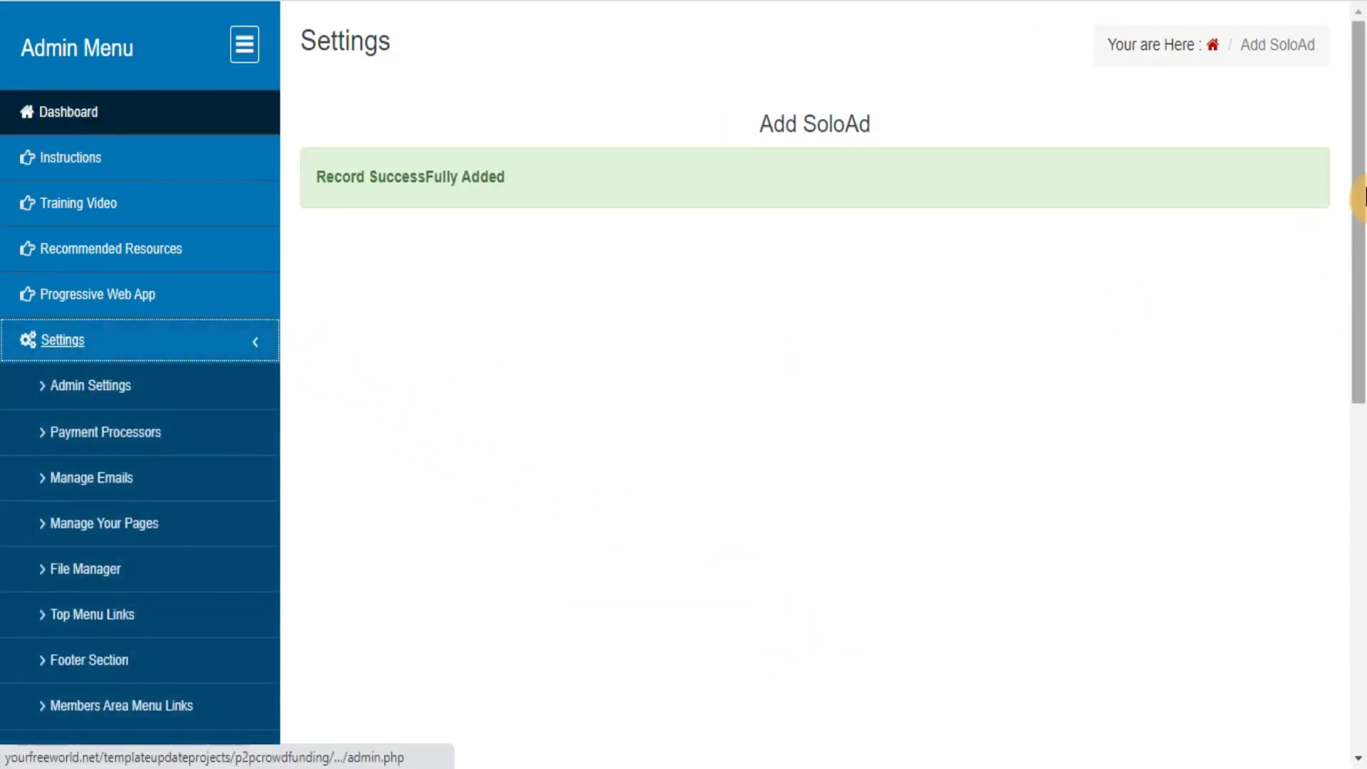
drag(1358, 189, 1358, 388)
click(156, 360)
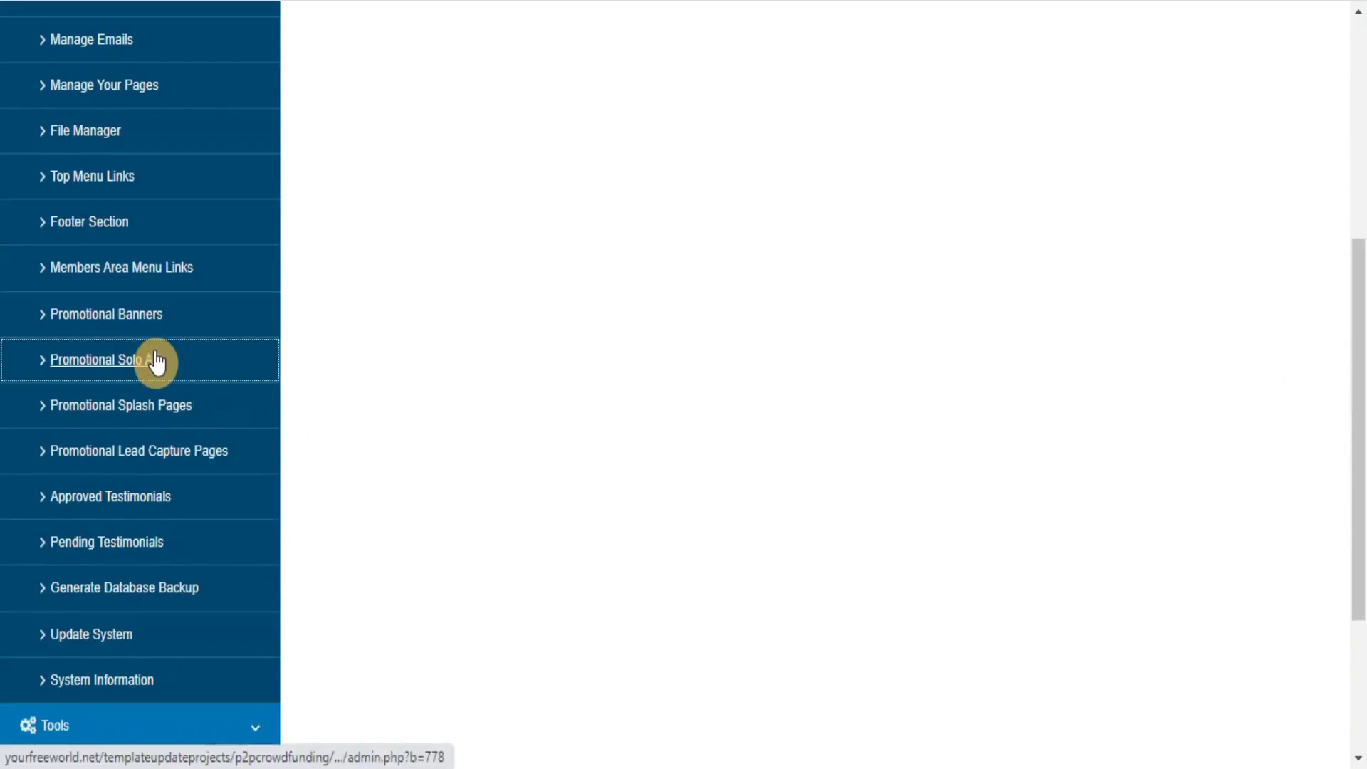
drag(1358, 137, 1339, 437)
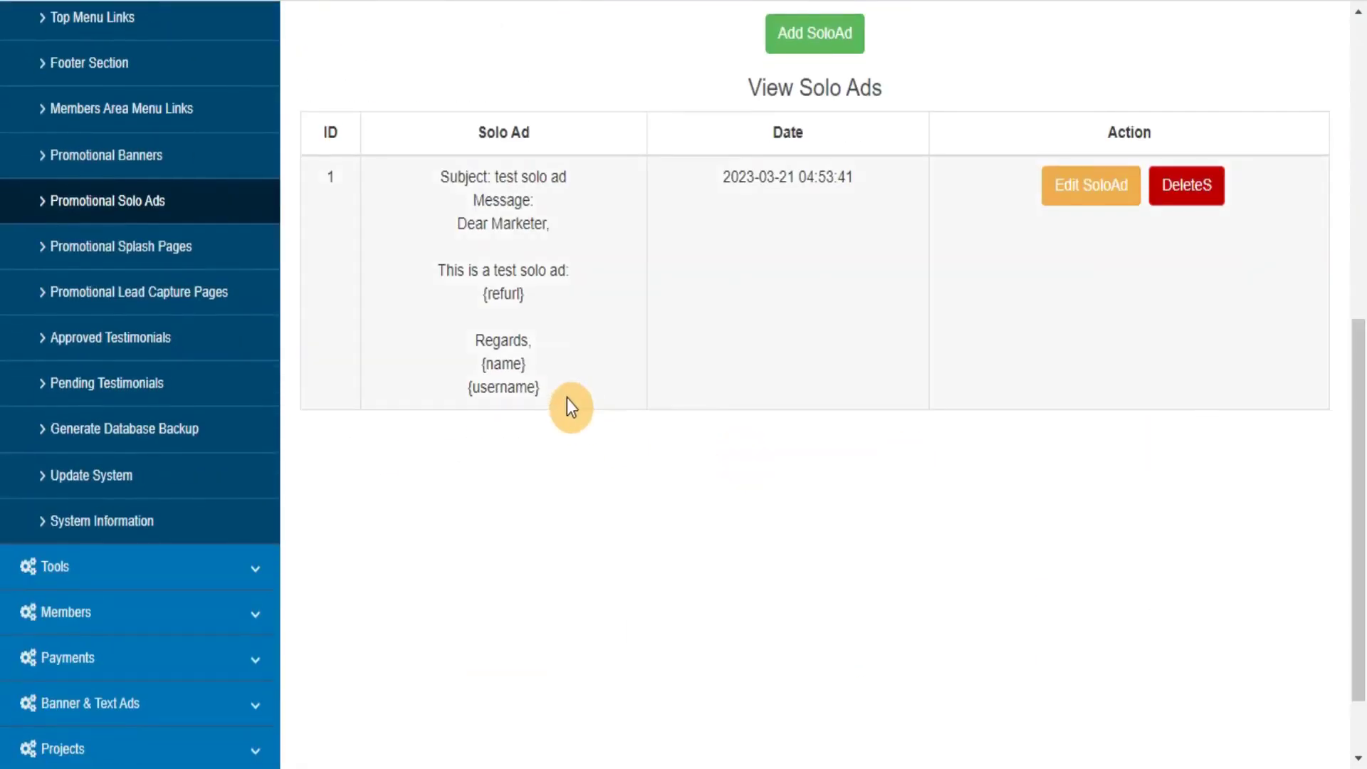
Open the promotional splash pages settings and review the form, including the MaxViralMarketing fields
click(116, 260)
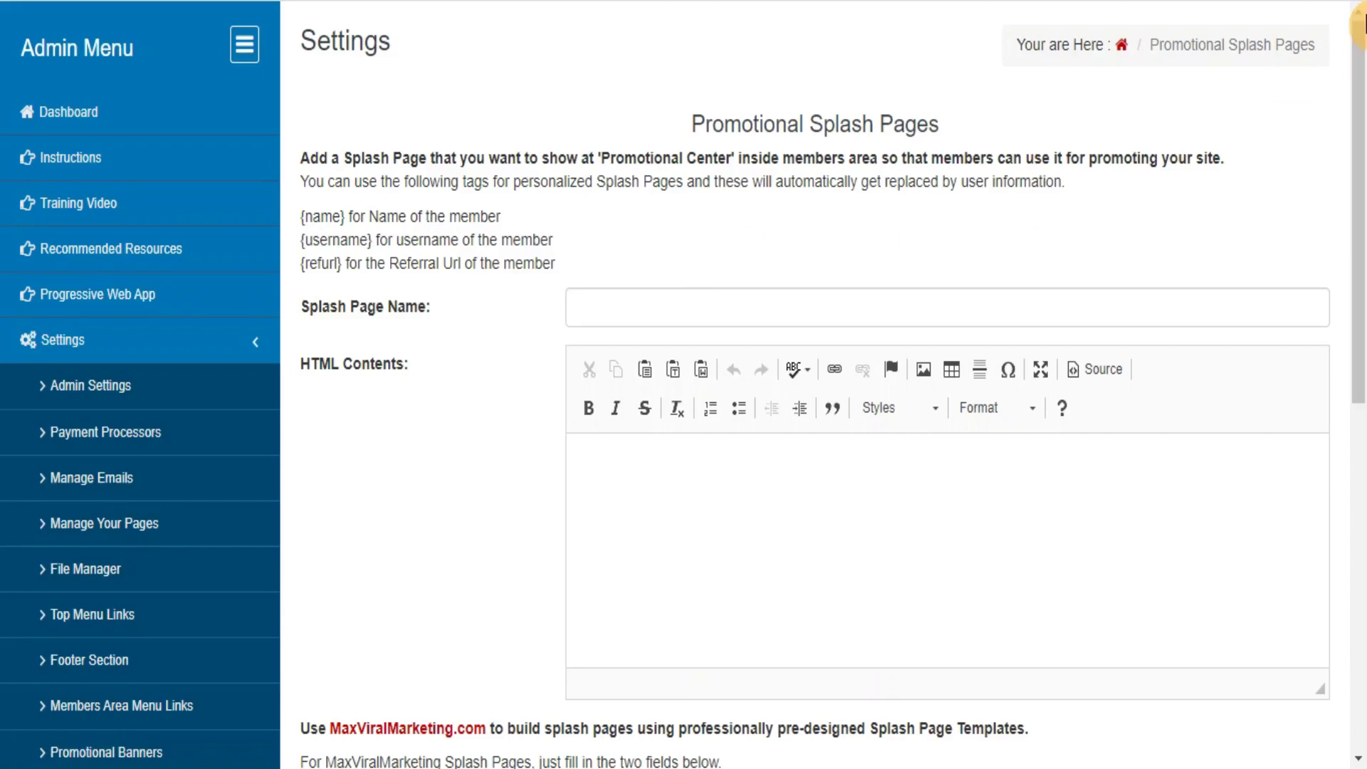
drag(1361, 21, 1362, 306)
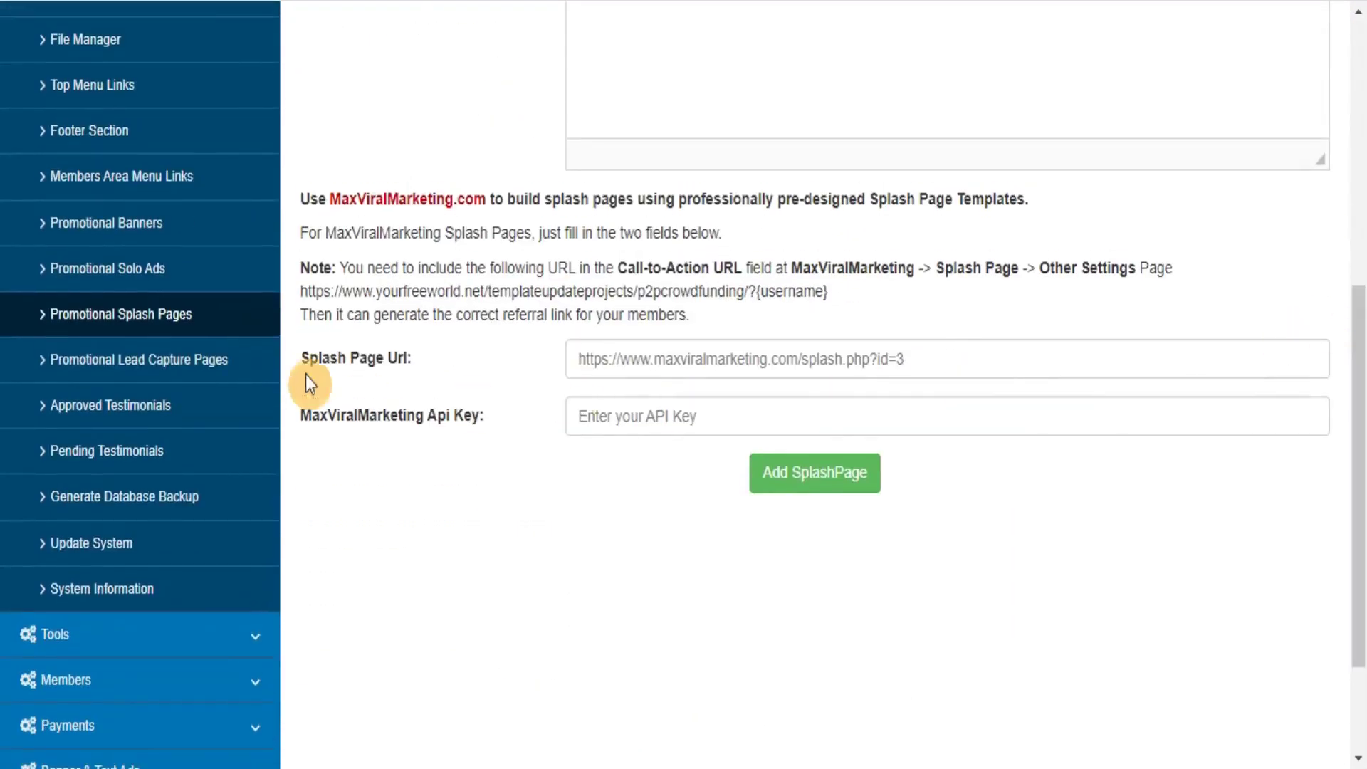
Open the promotional lead capture pages settings and review the form
click(119, 366)
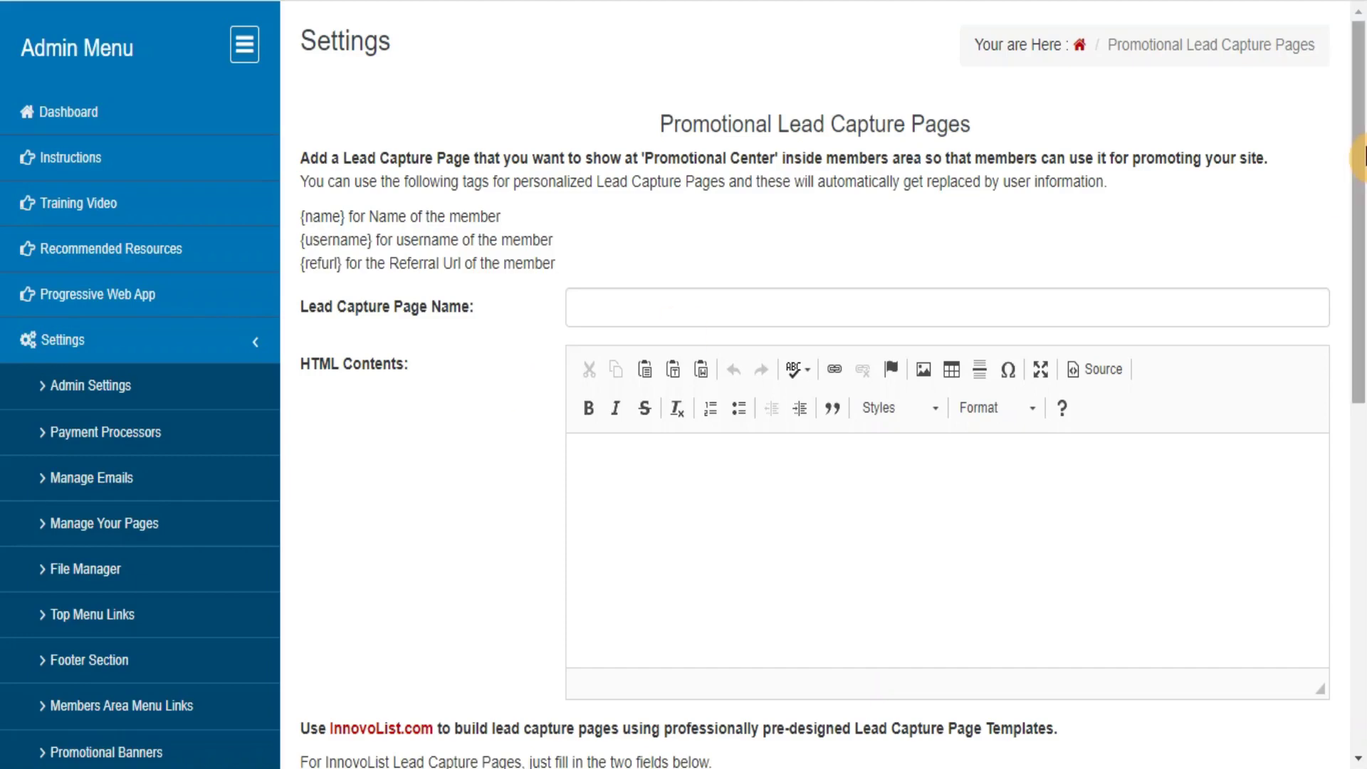
drag(1359, 156, 1245, 448)
View the approved testimonials and the pending testimonials in the settings
click(127, 363)
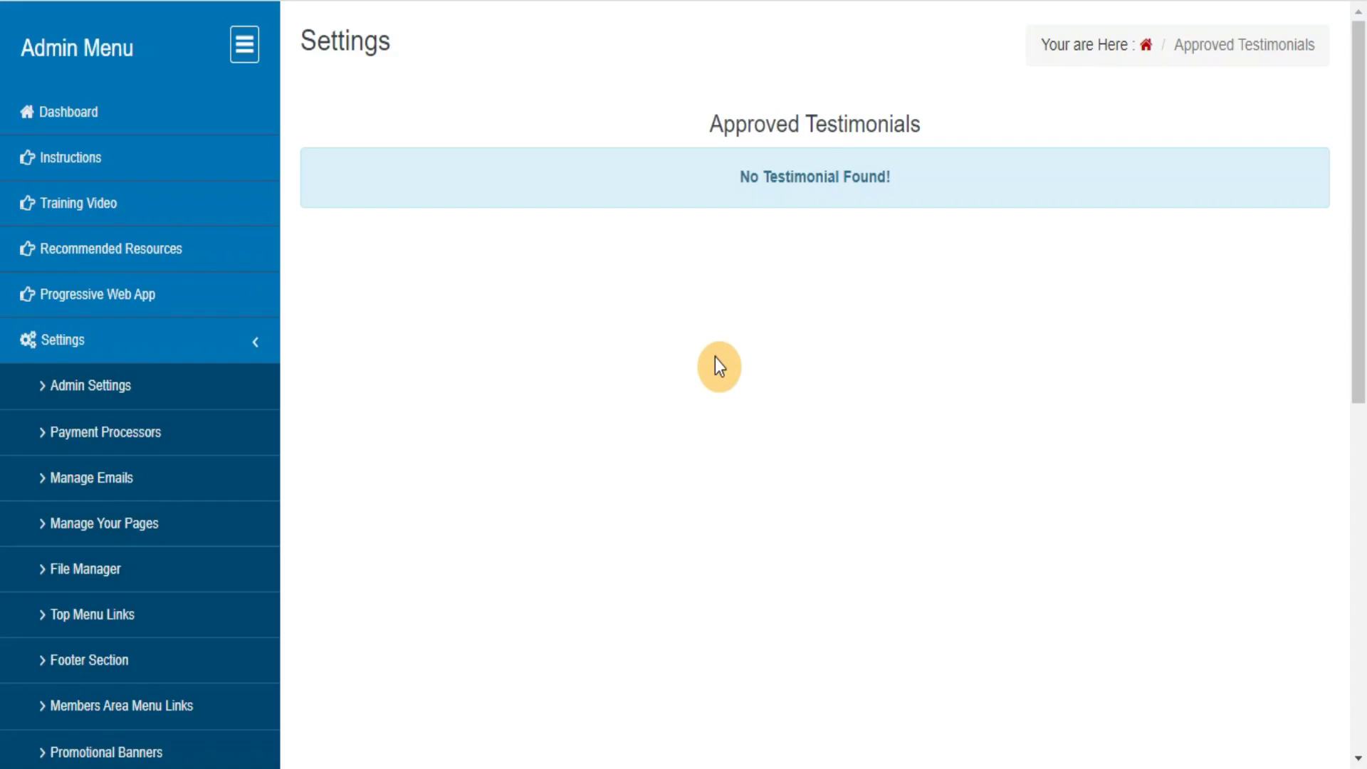
drag(1361, 152, 1361, 431)
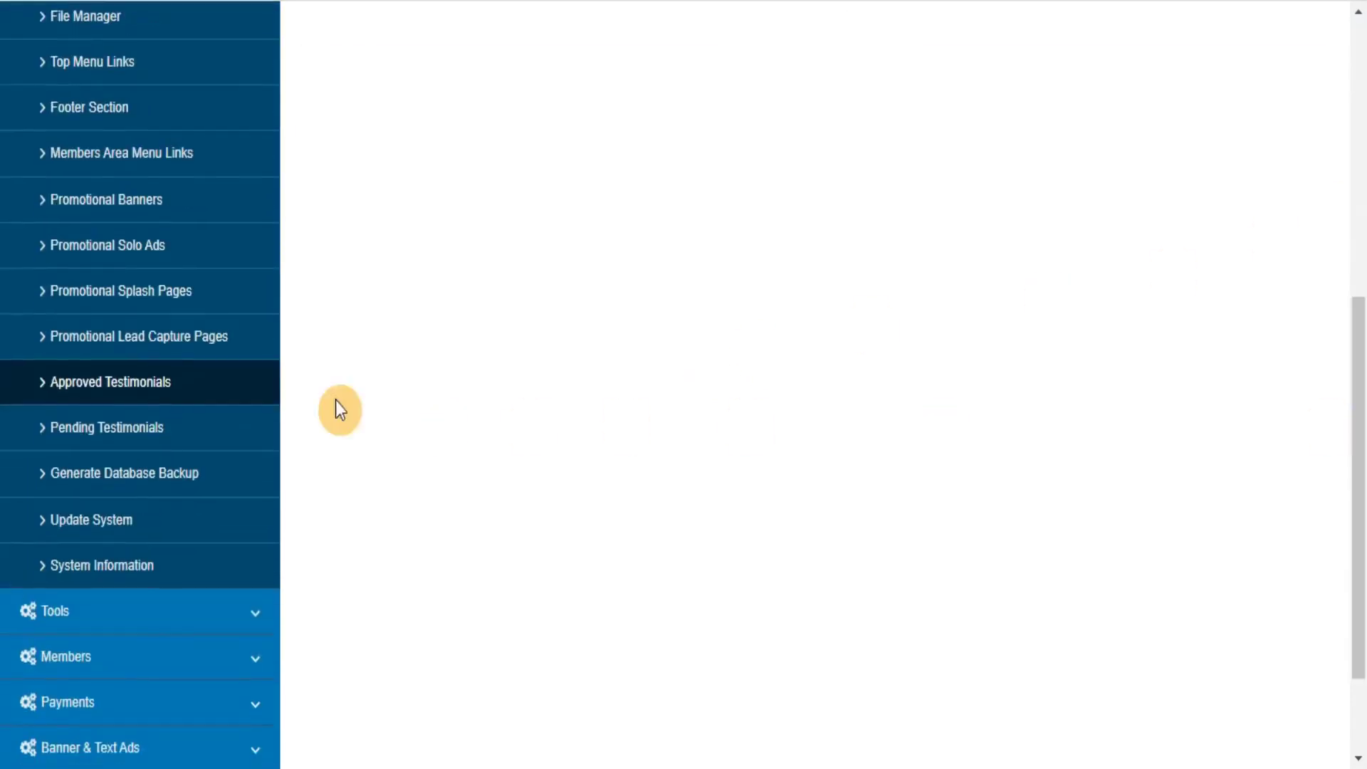
click(104, 428)
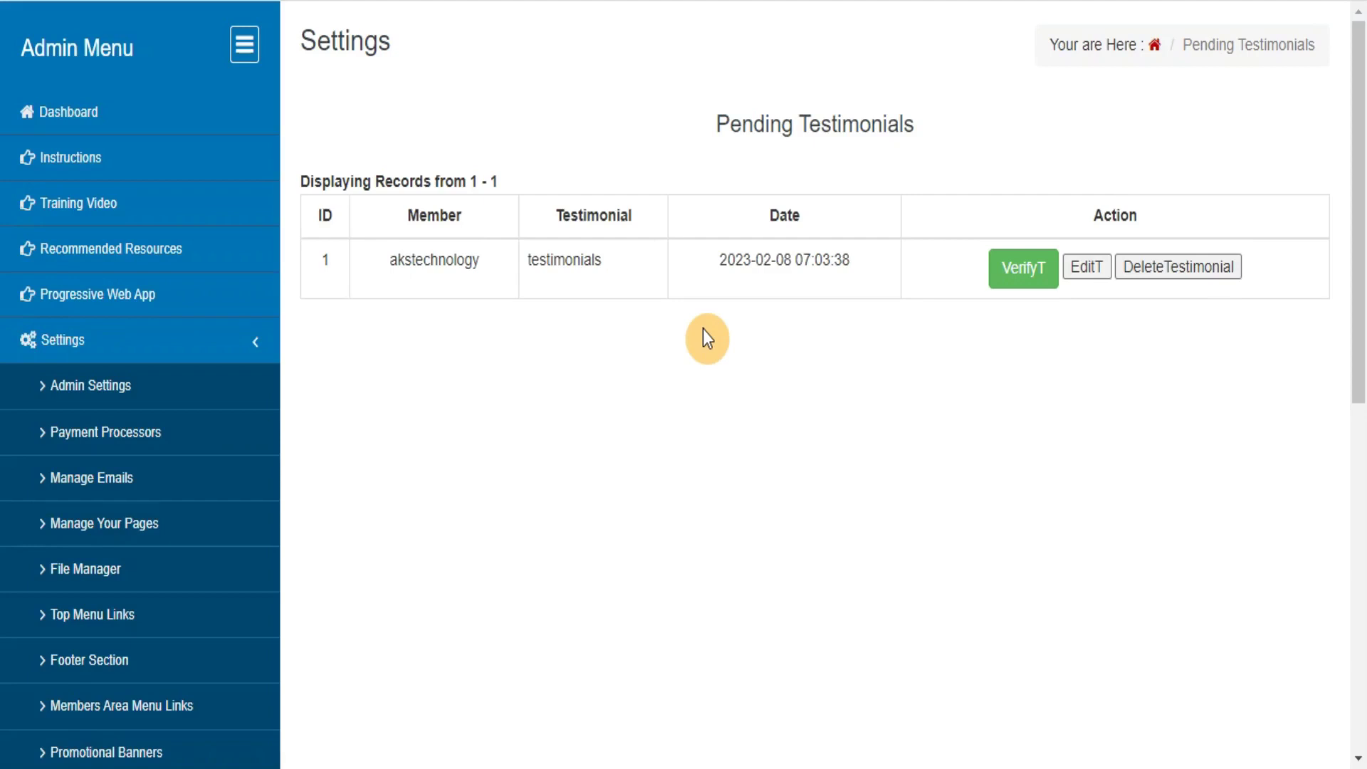
Generate a database backup from the settings
scroll(1360, 316, down, 7)
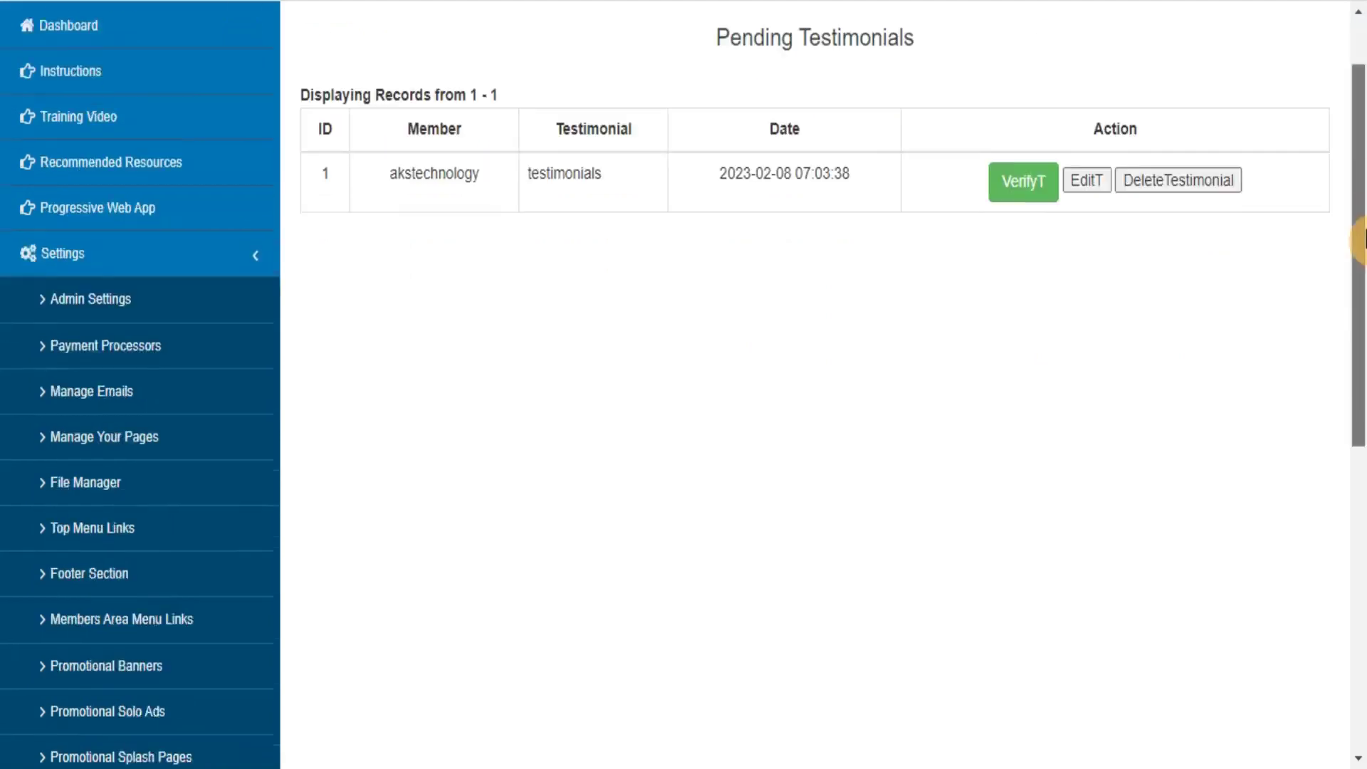
click(124, 551)
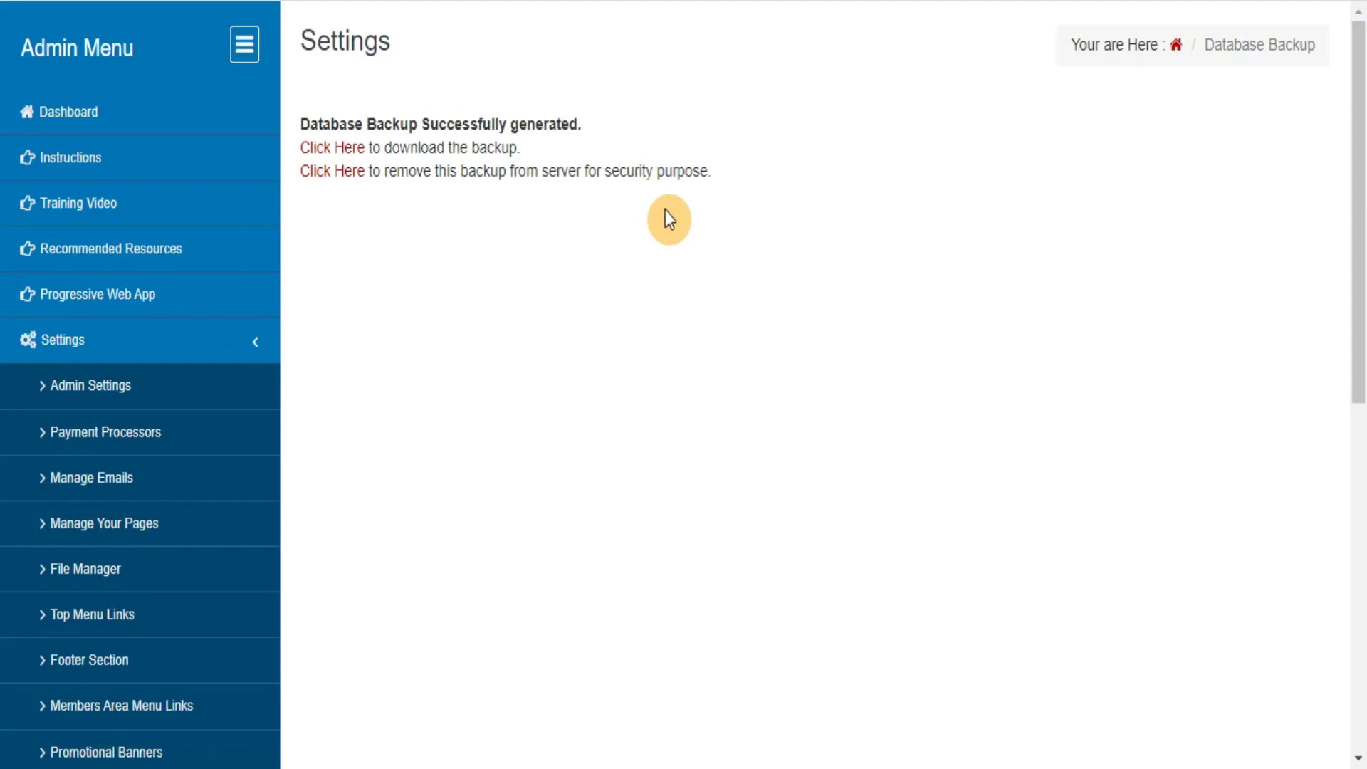
Check for available system updates and view the system information
scroll(1363, 383, down, 7)
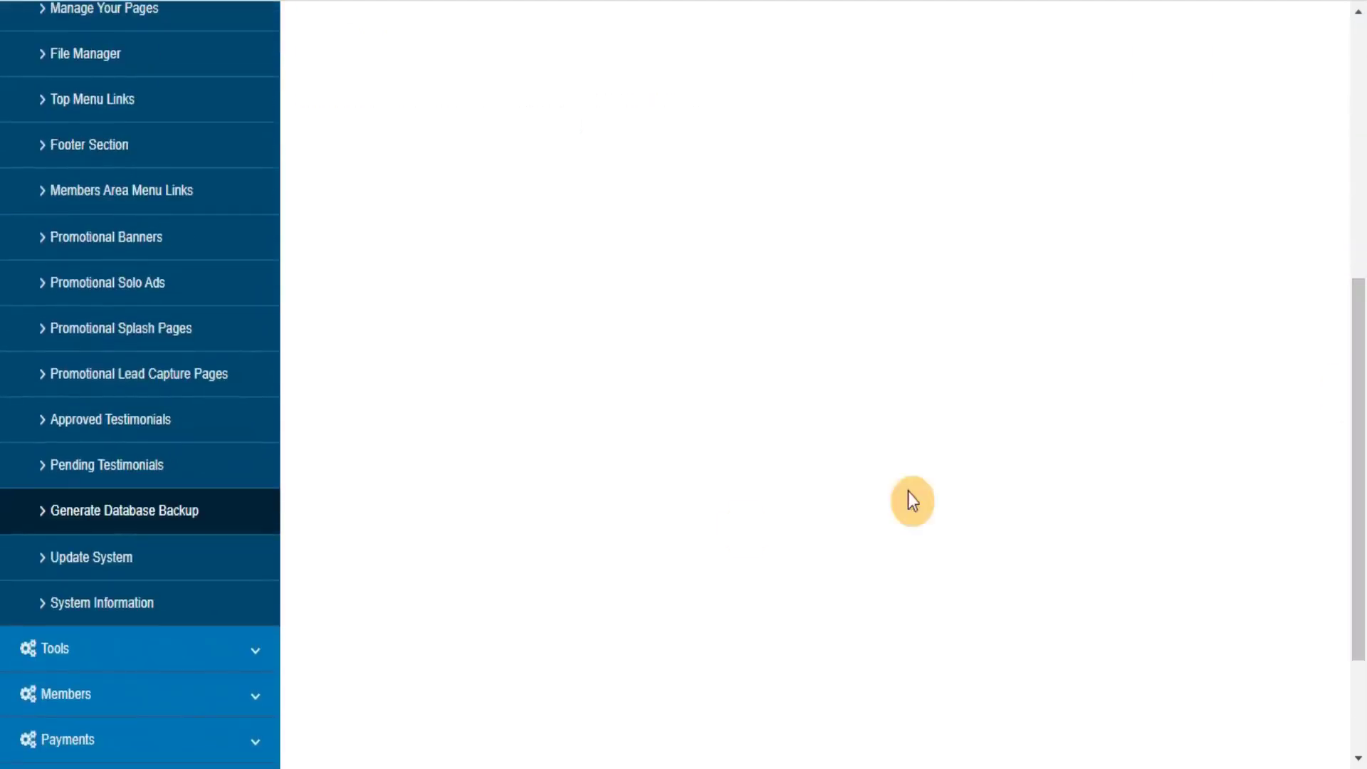
click(77, 561)
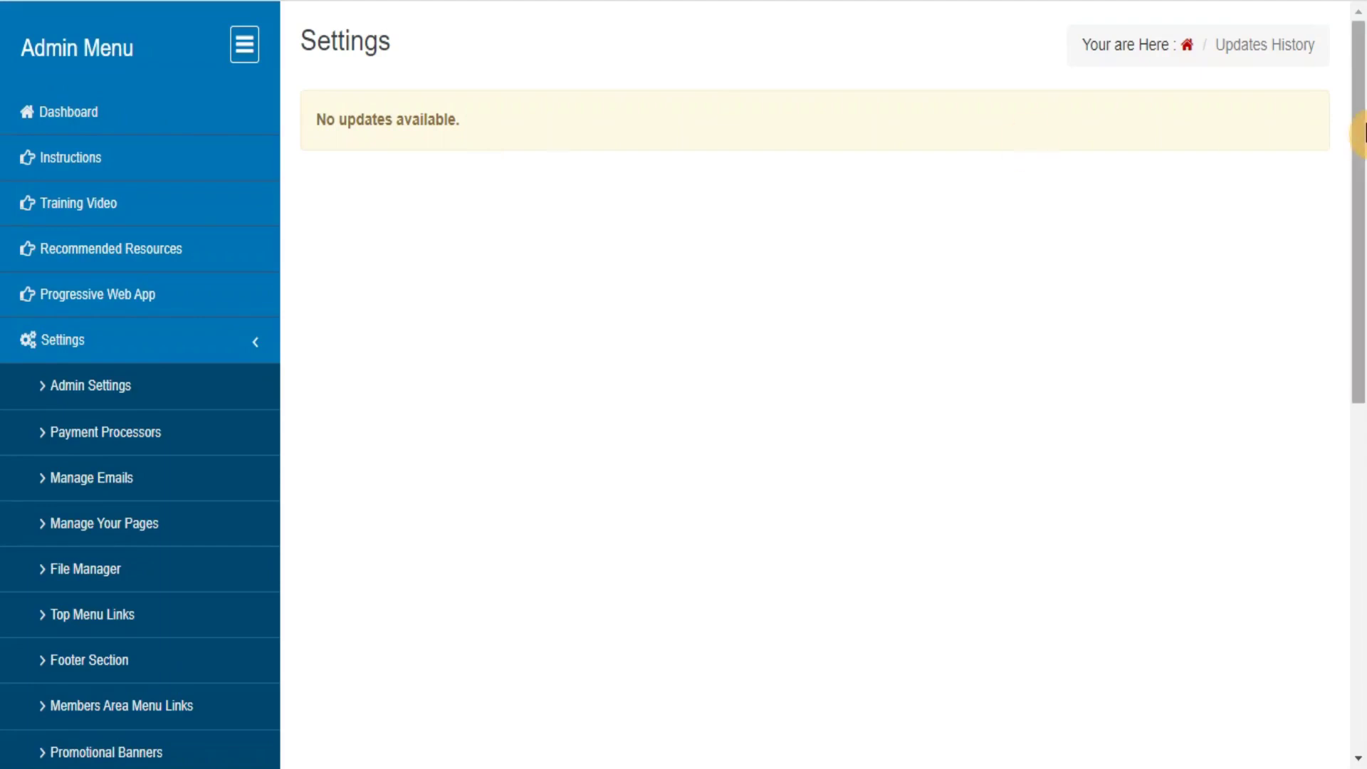
drag(1360, 149, 1291, 448)
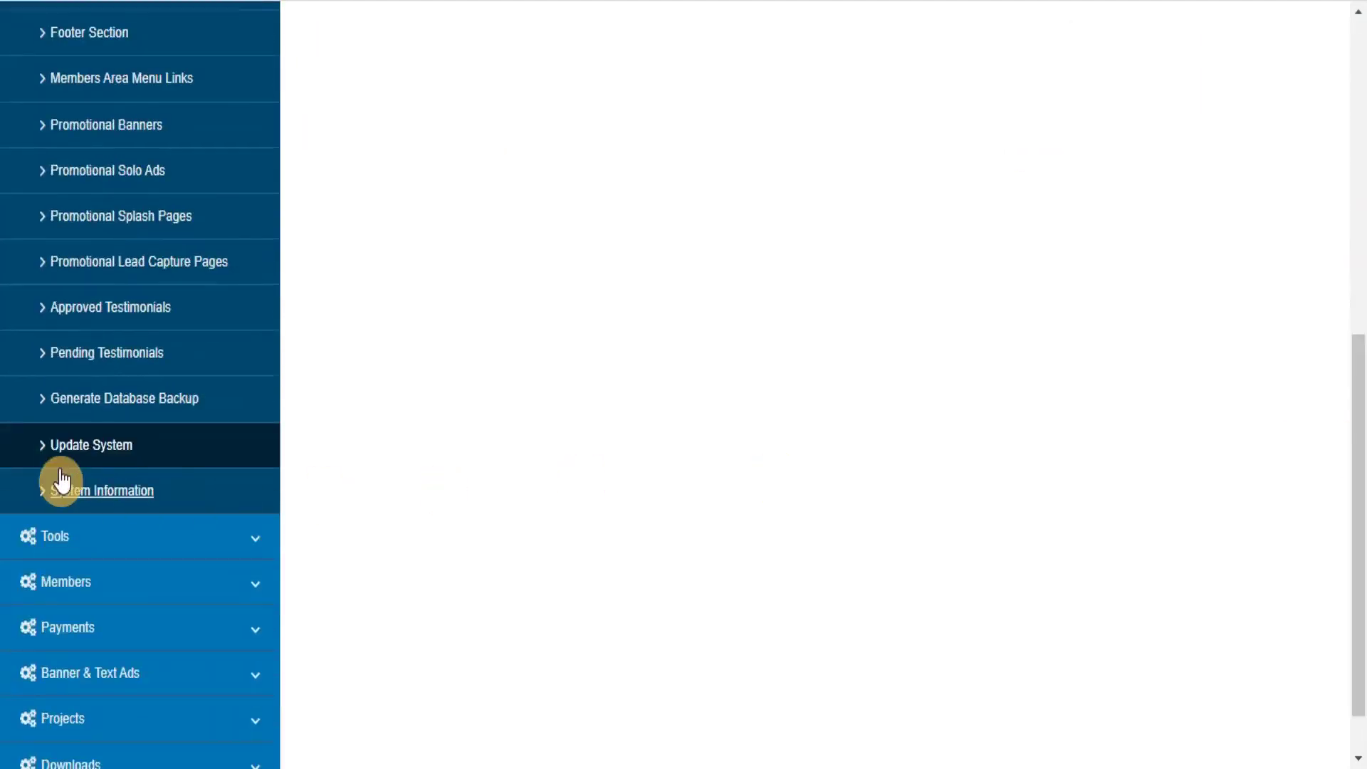
click(79, 491)
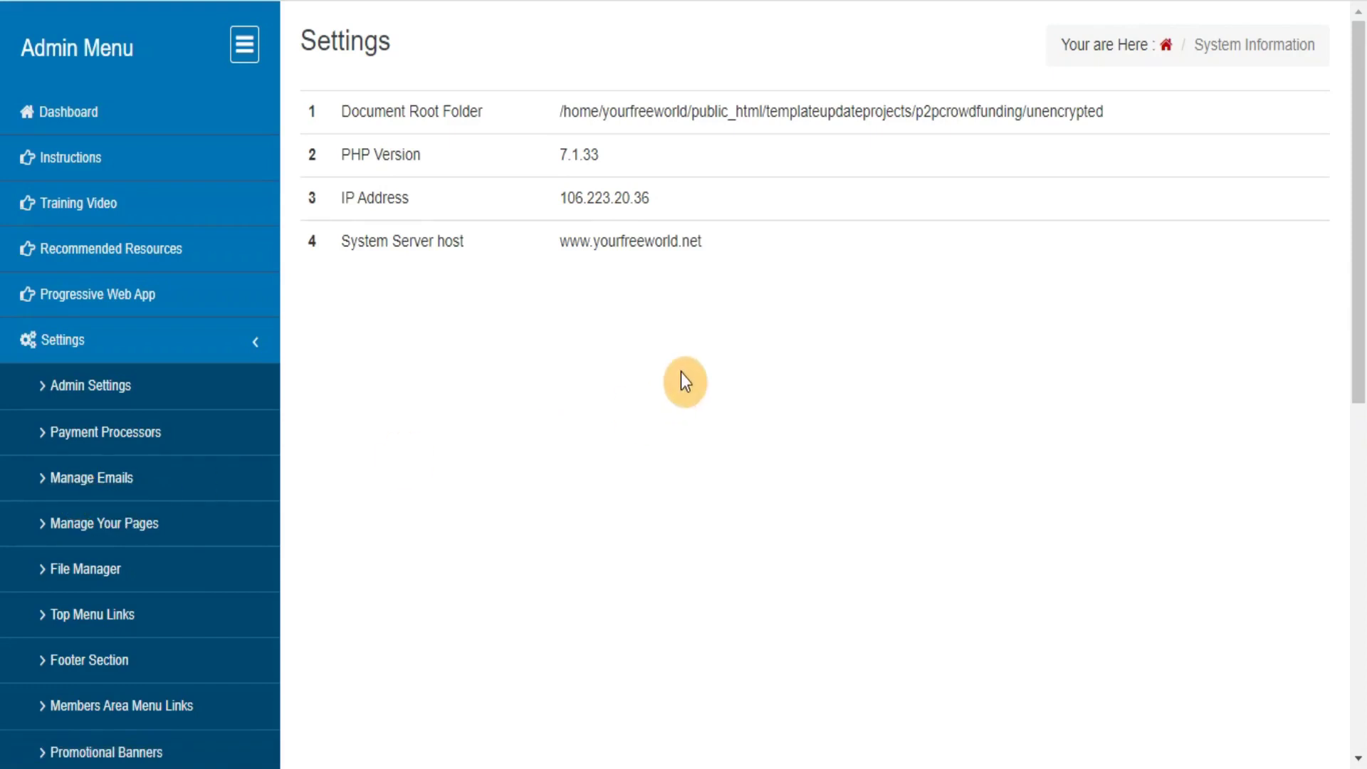
Review the Tools pages for marketing tools, push notifications, feedback and exit surveys, and list management
drag(1360, 206, 1362, 498)
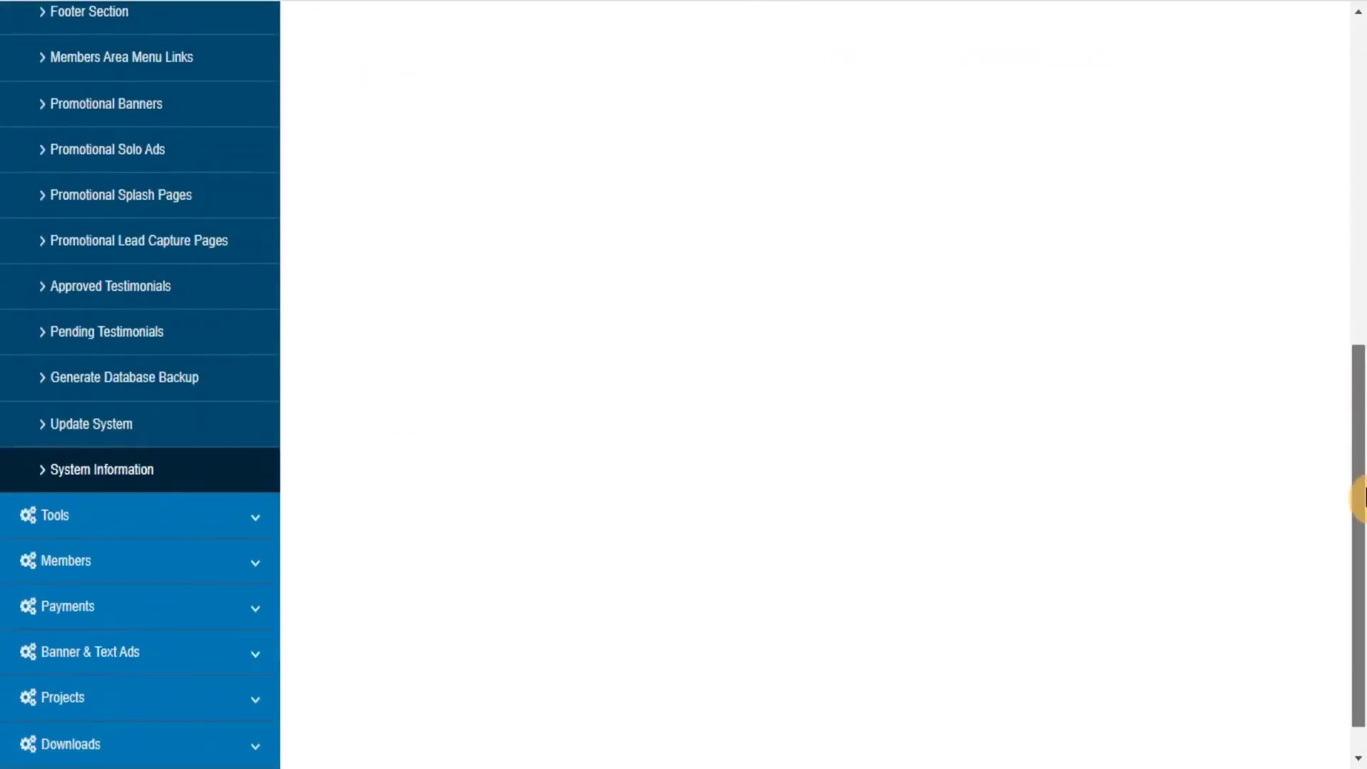
click(146, 510)
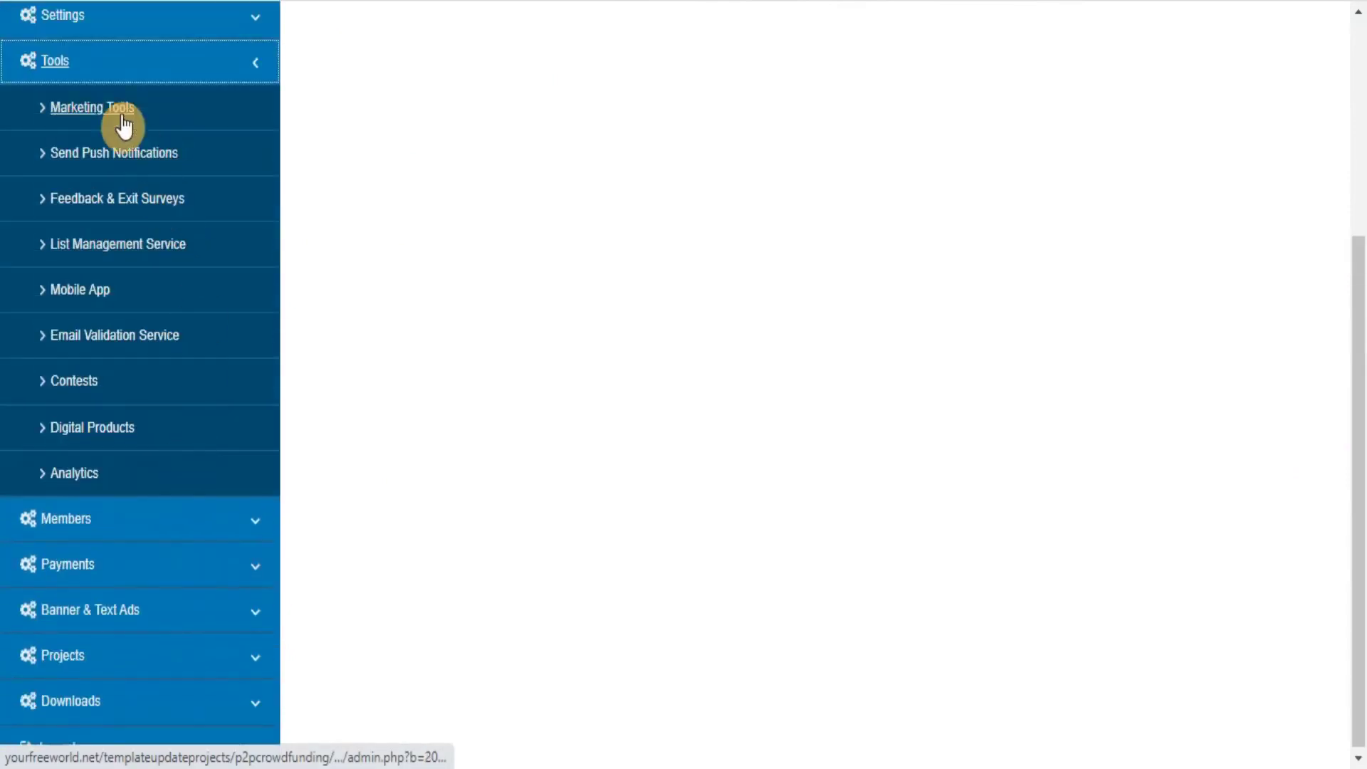
click(79, 112)
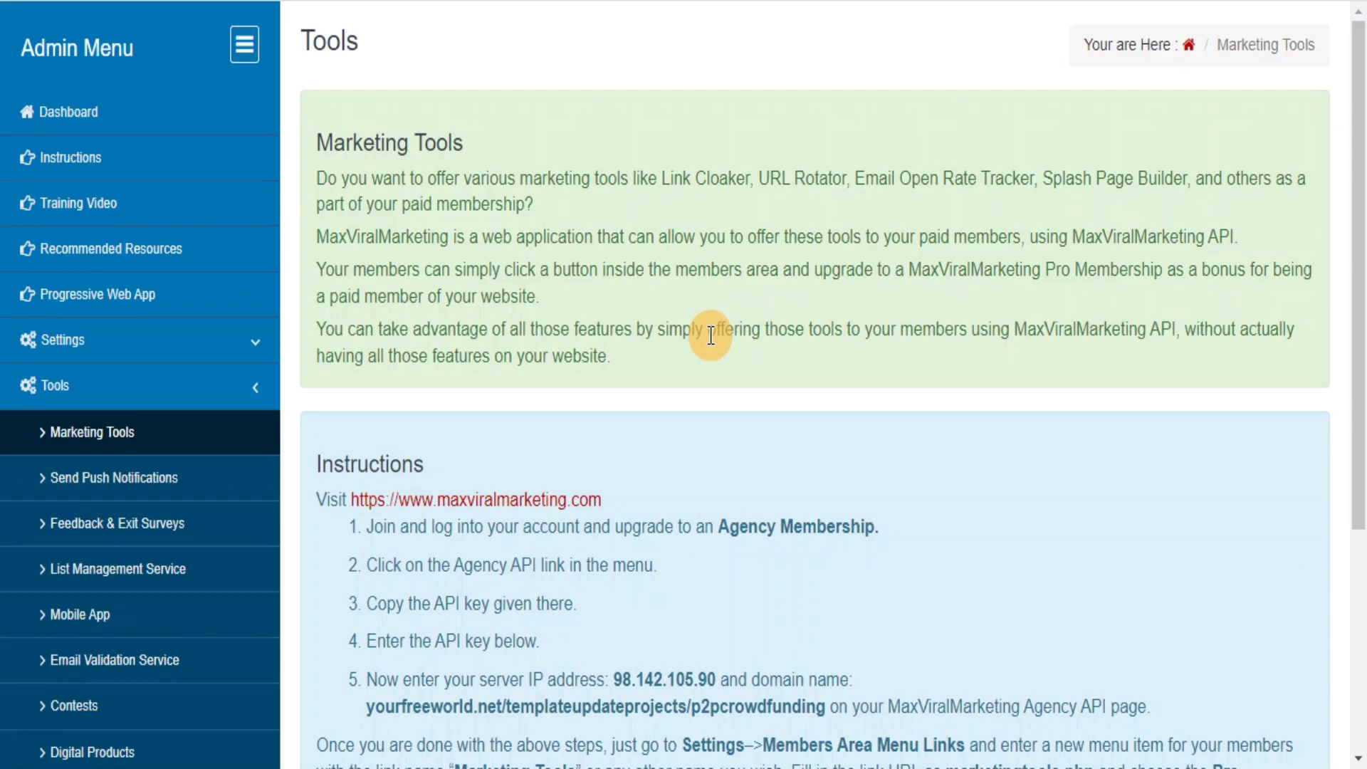
click(100, 481)
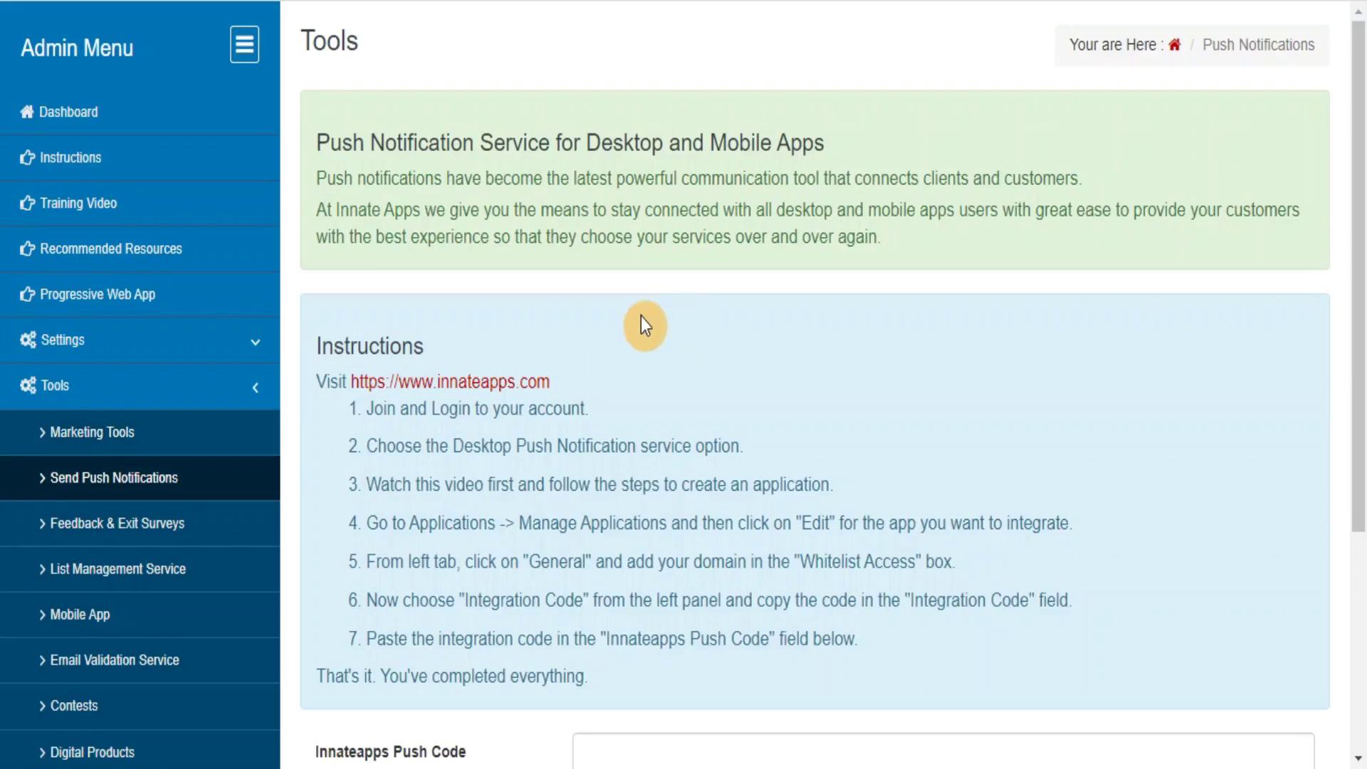
click(100, 527)
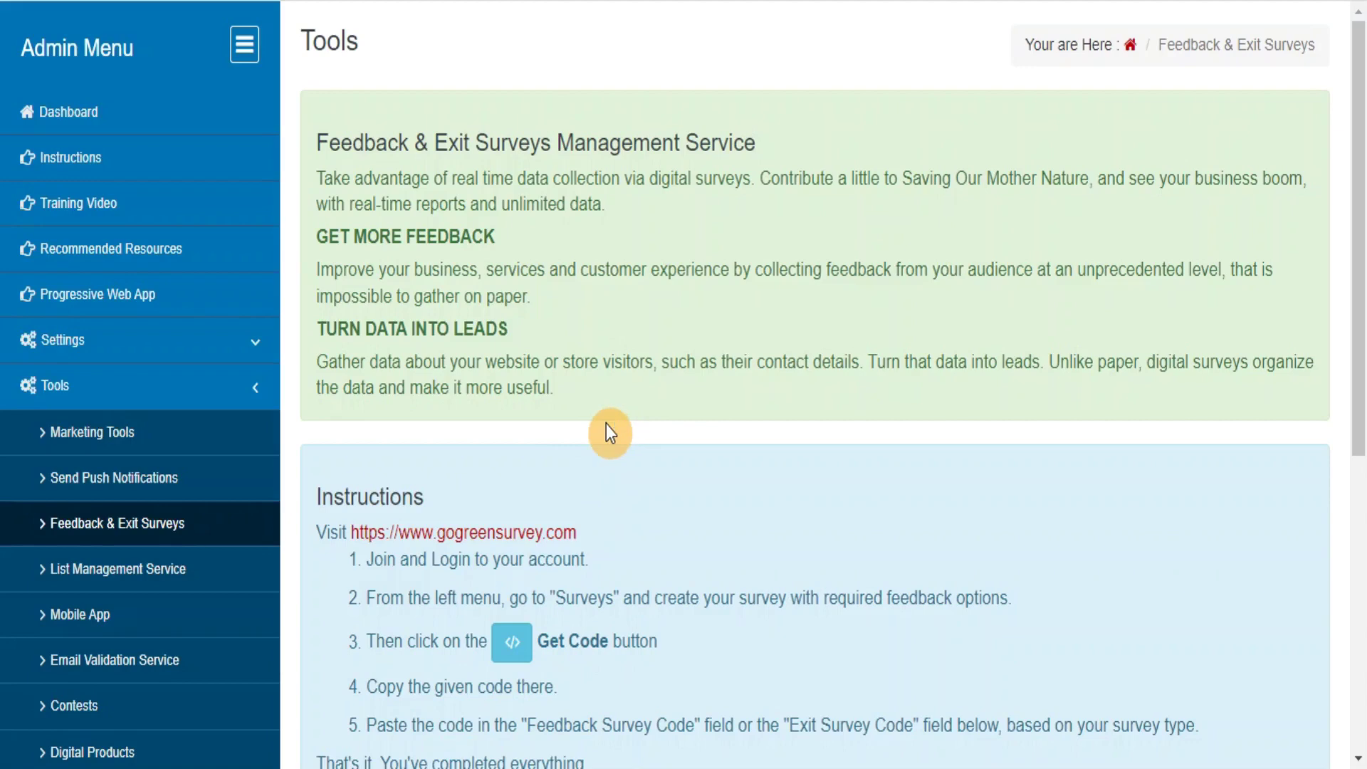
click(74, 571)
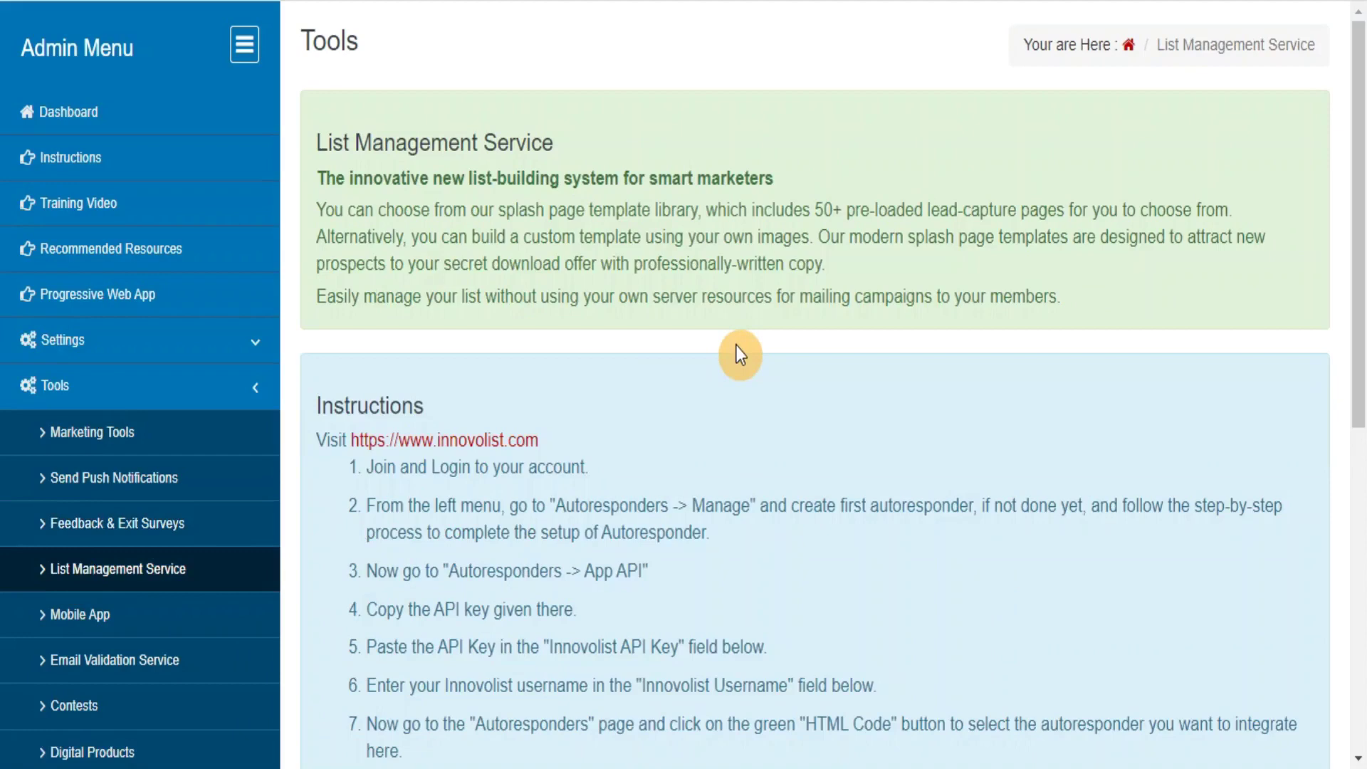
Review the Tools pages for the mobile app, email validation, contests, digital products and Google Analytics
click(77, 615)
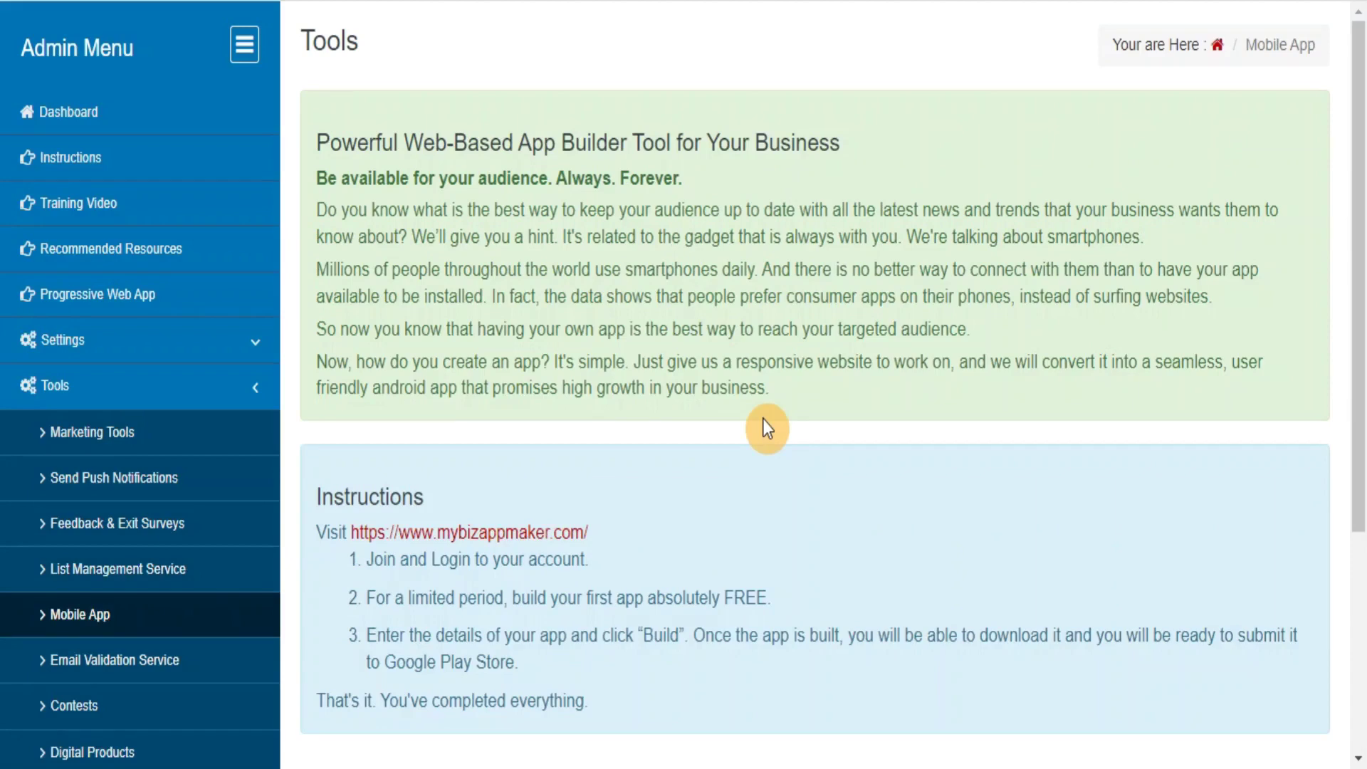
click(69, 660)
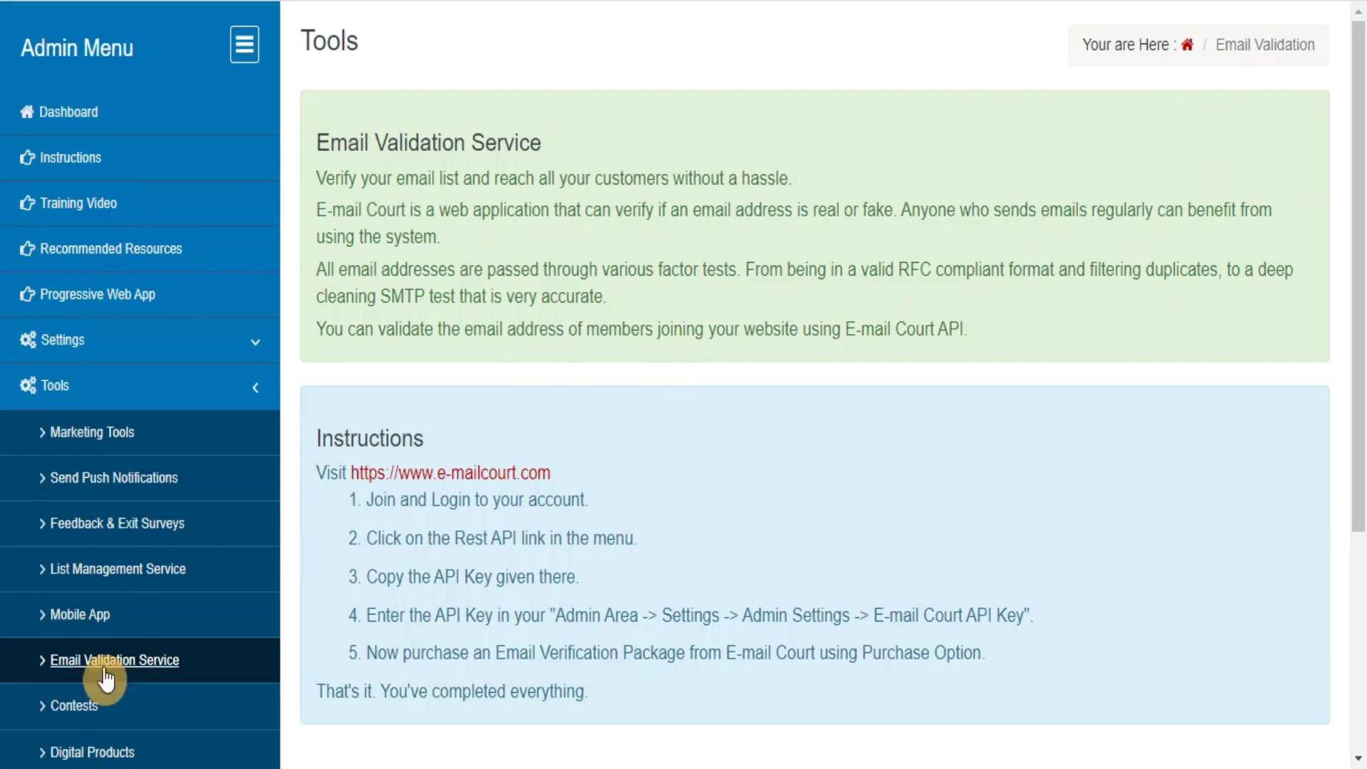
click(39, 704)
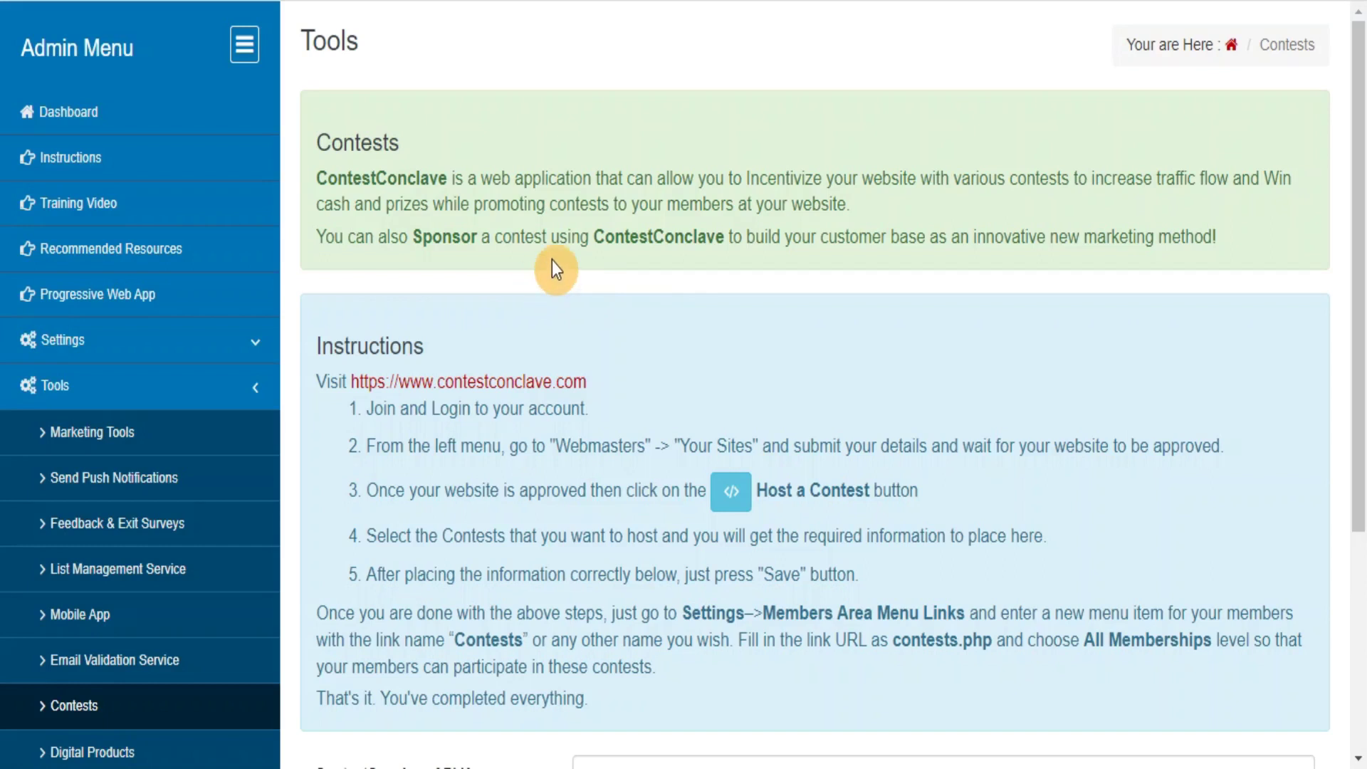
click(63, 752)
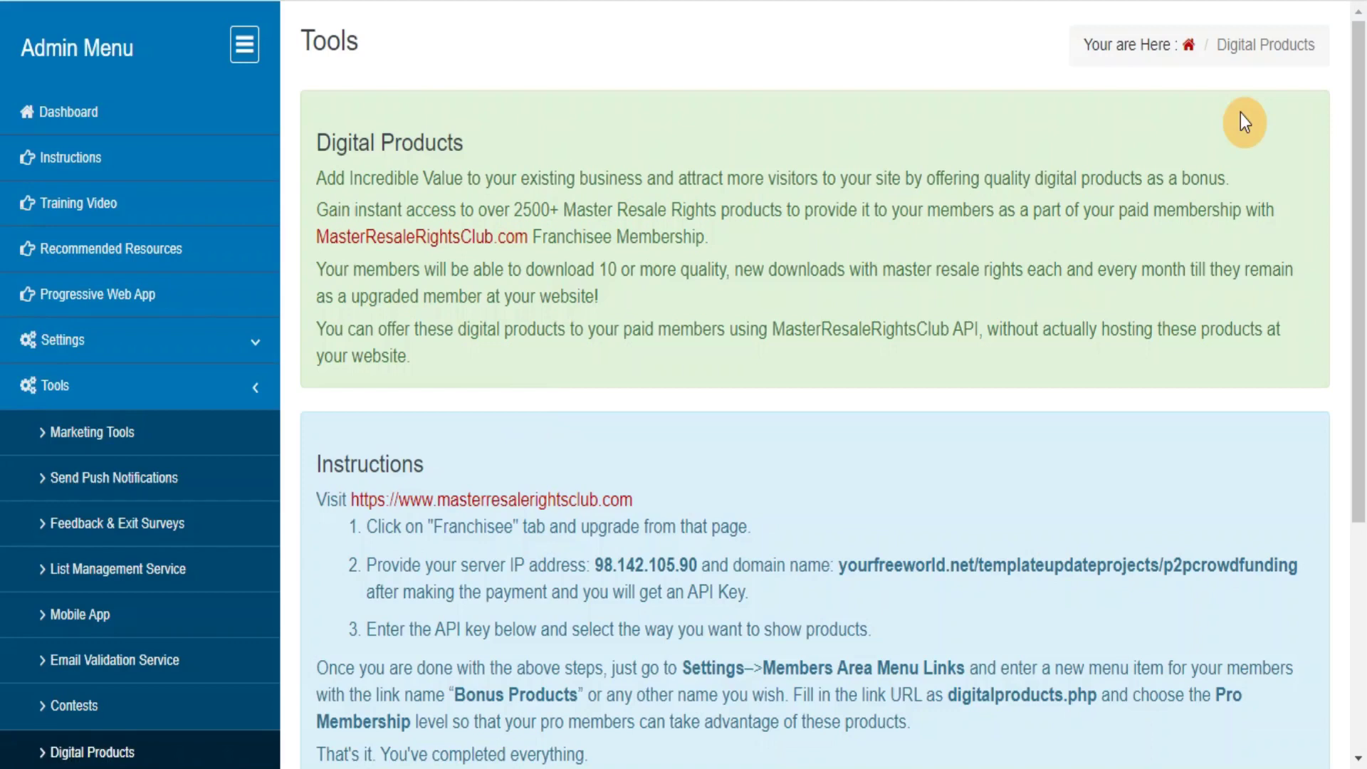
scroll(1240, 113, down, 5)
click(84, 454)
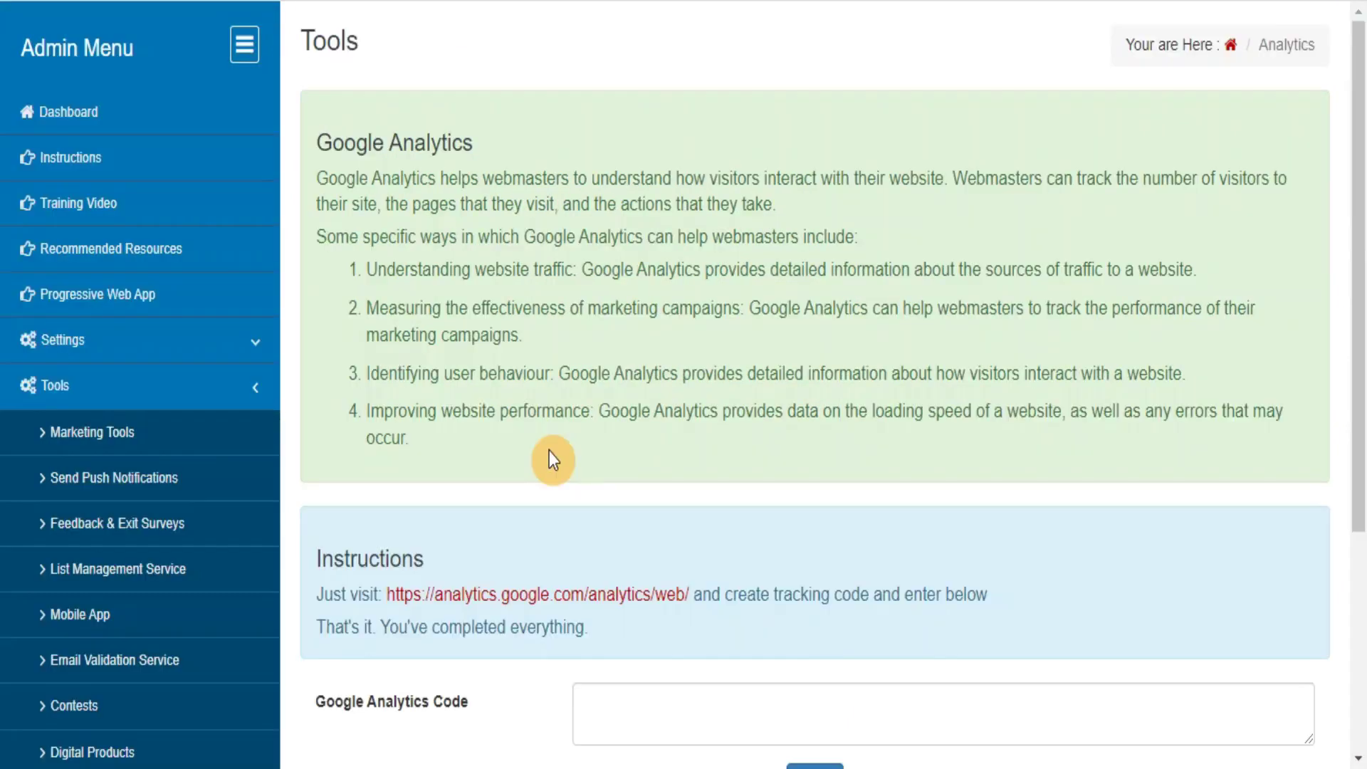
scroll(997, 341, down, 5)
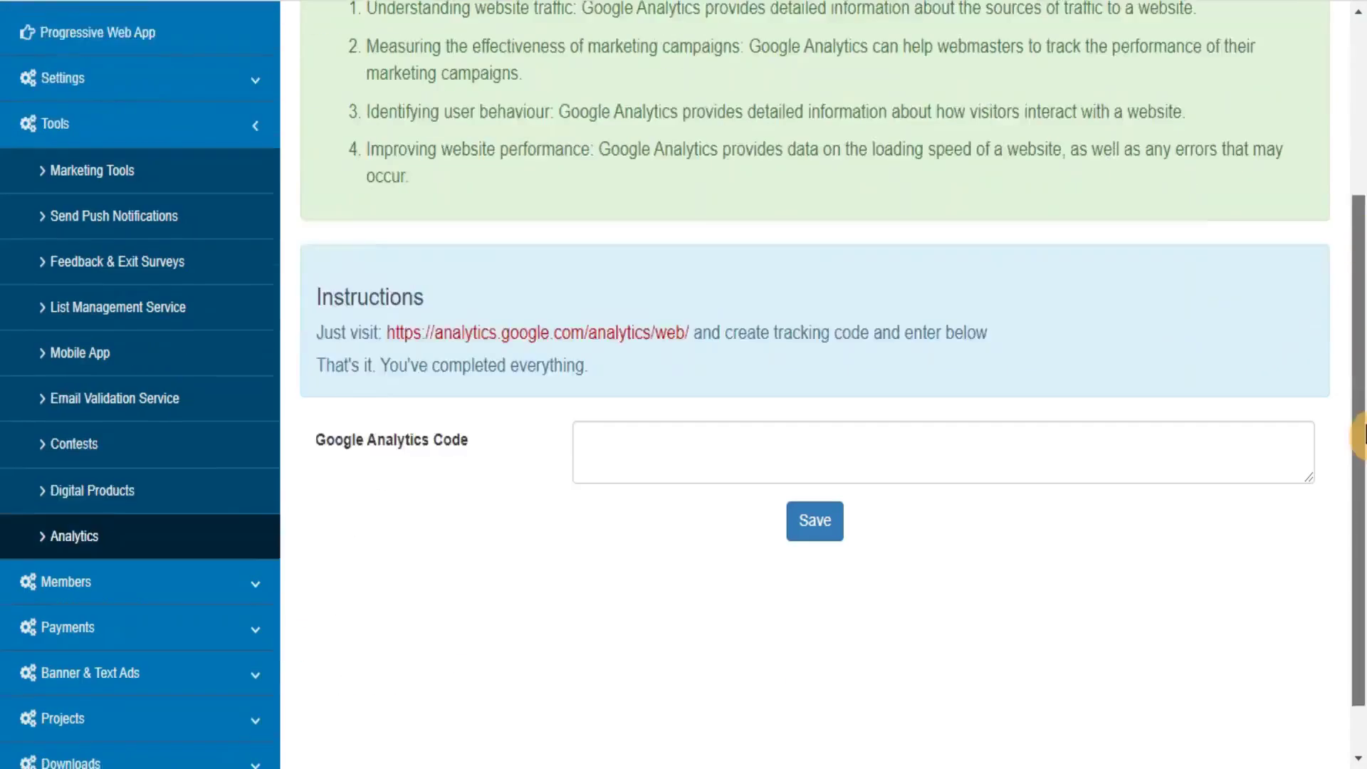
Look through the Members section, including the members list, pending email verifications and top sponsors
click(260, 530)
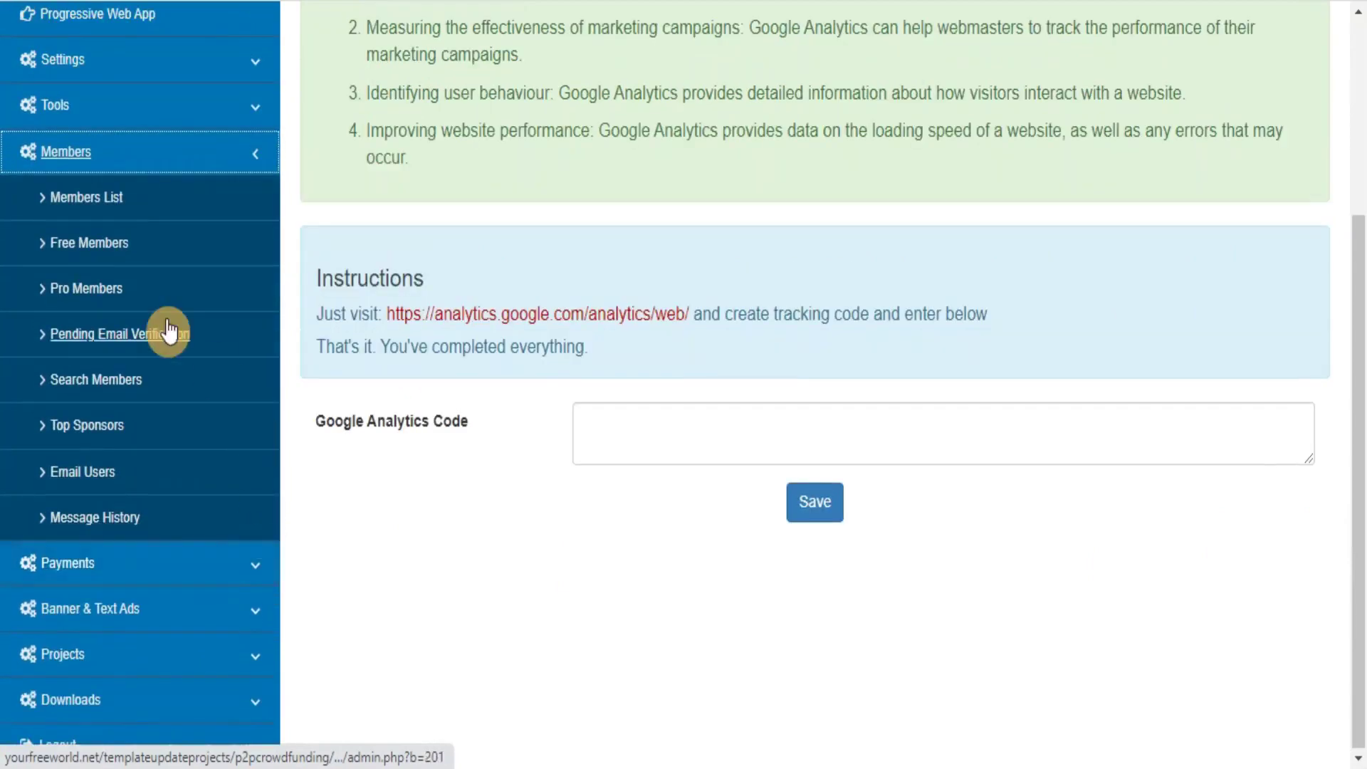
click(93, 199)
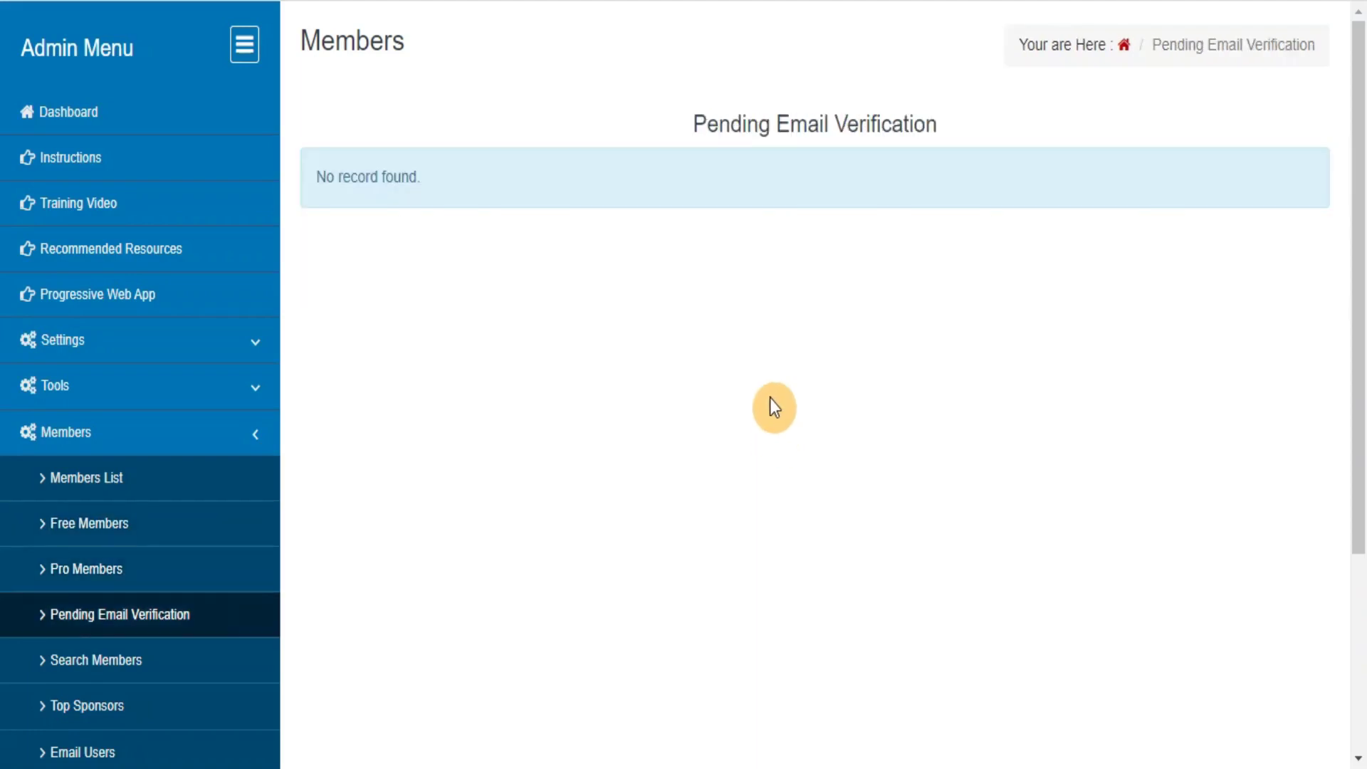
click(82, 709)
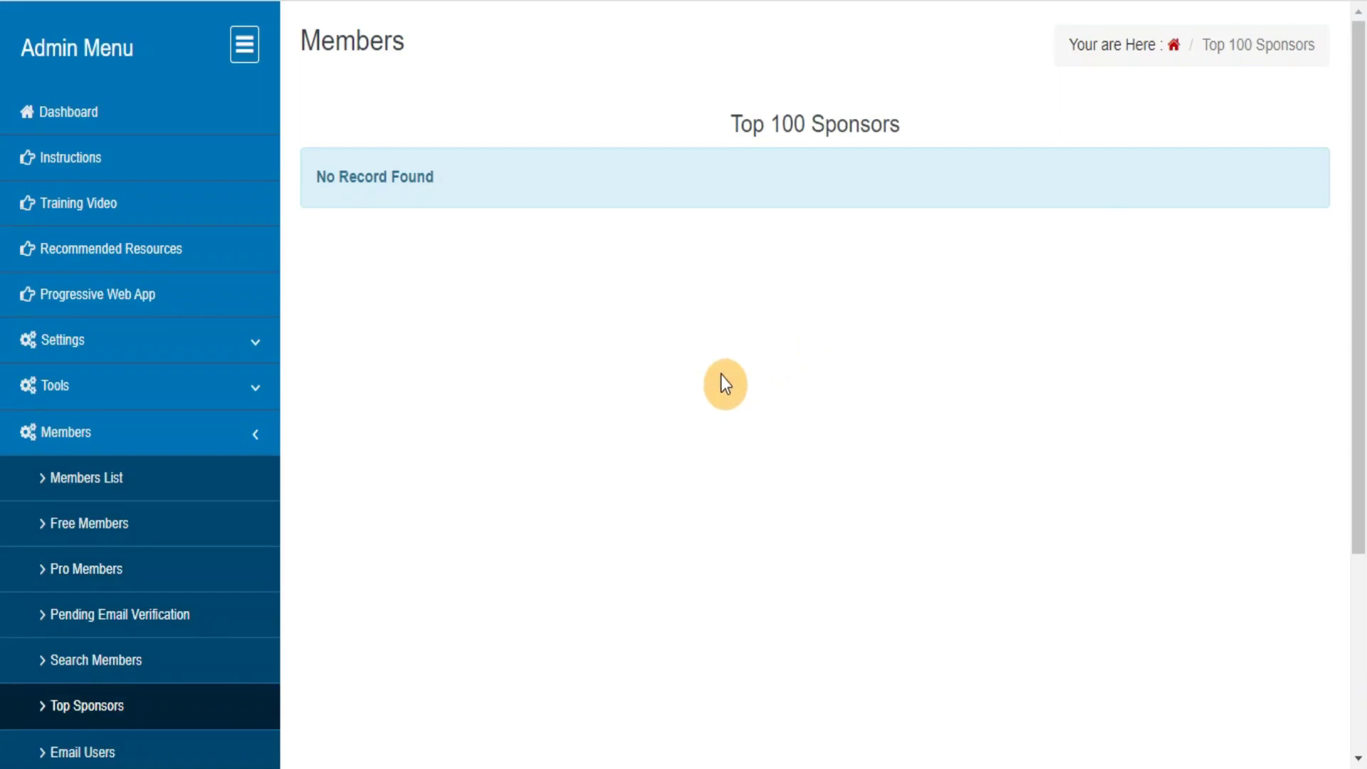
Review the form for emailing users and view the message history of the Members section
click(78, 755)
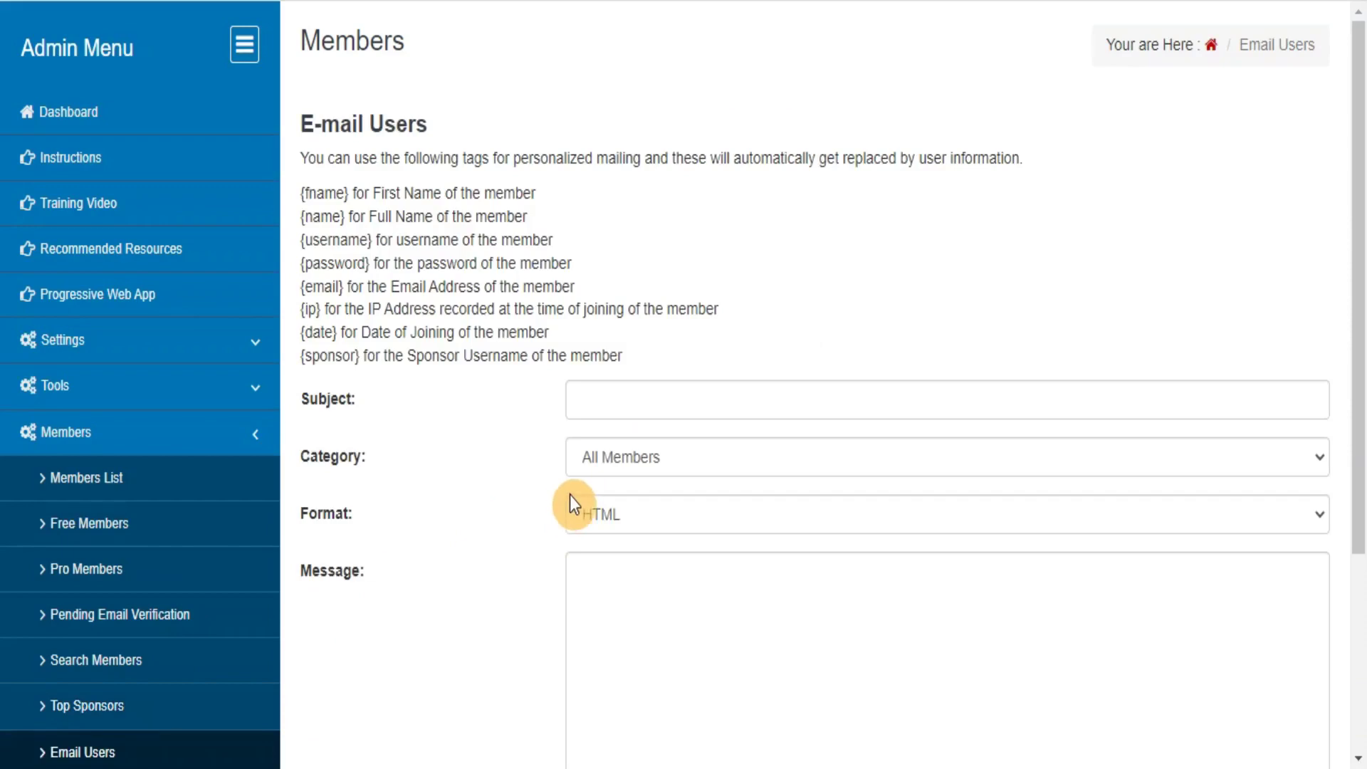
drag(1357, 272, 1358, 467)
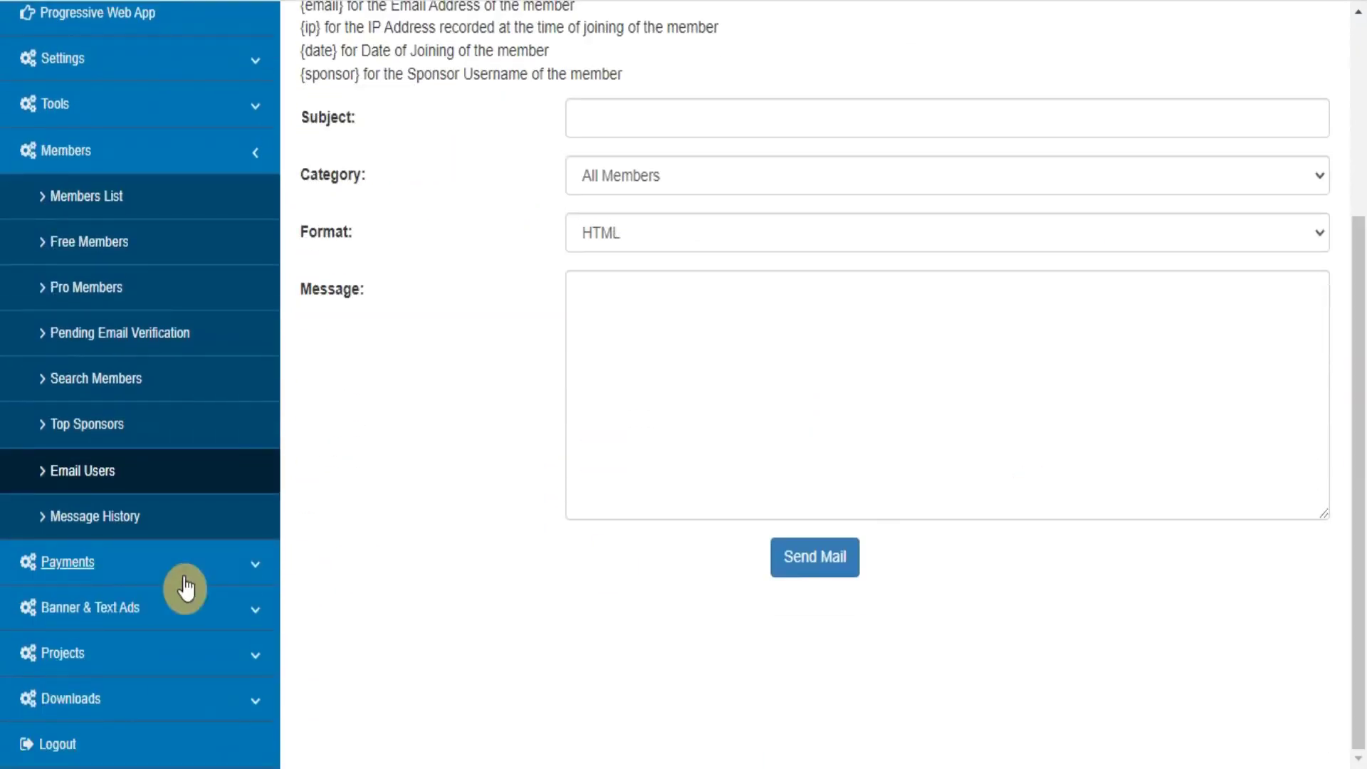
click(99, 518)
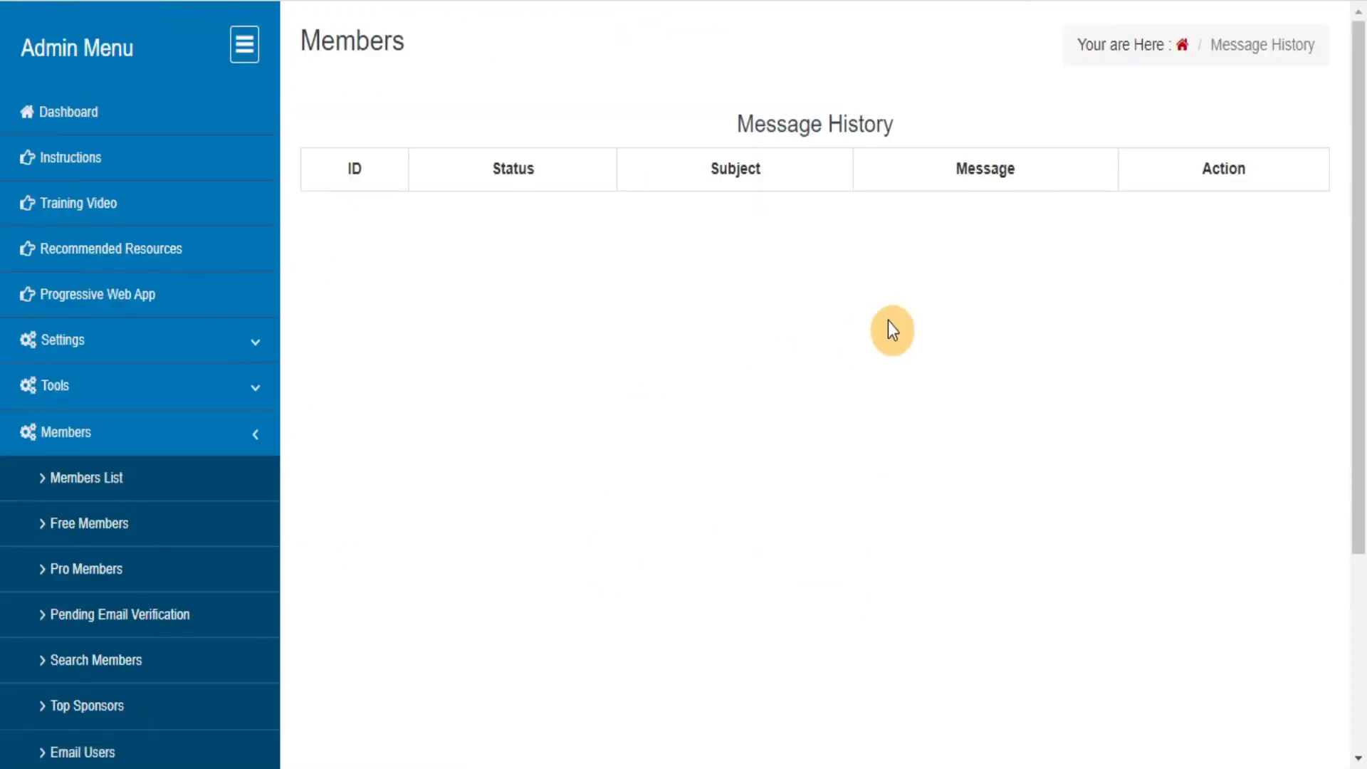
View the pending and approved payments, for both members and the admin, in the Payments section
drag(1362, 274, 1355, 634)
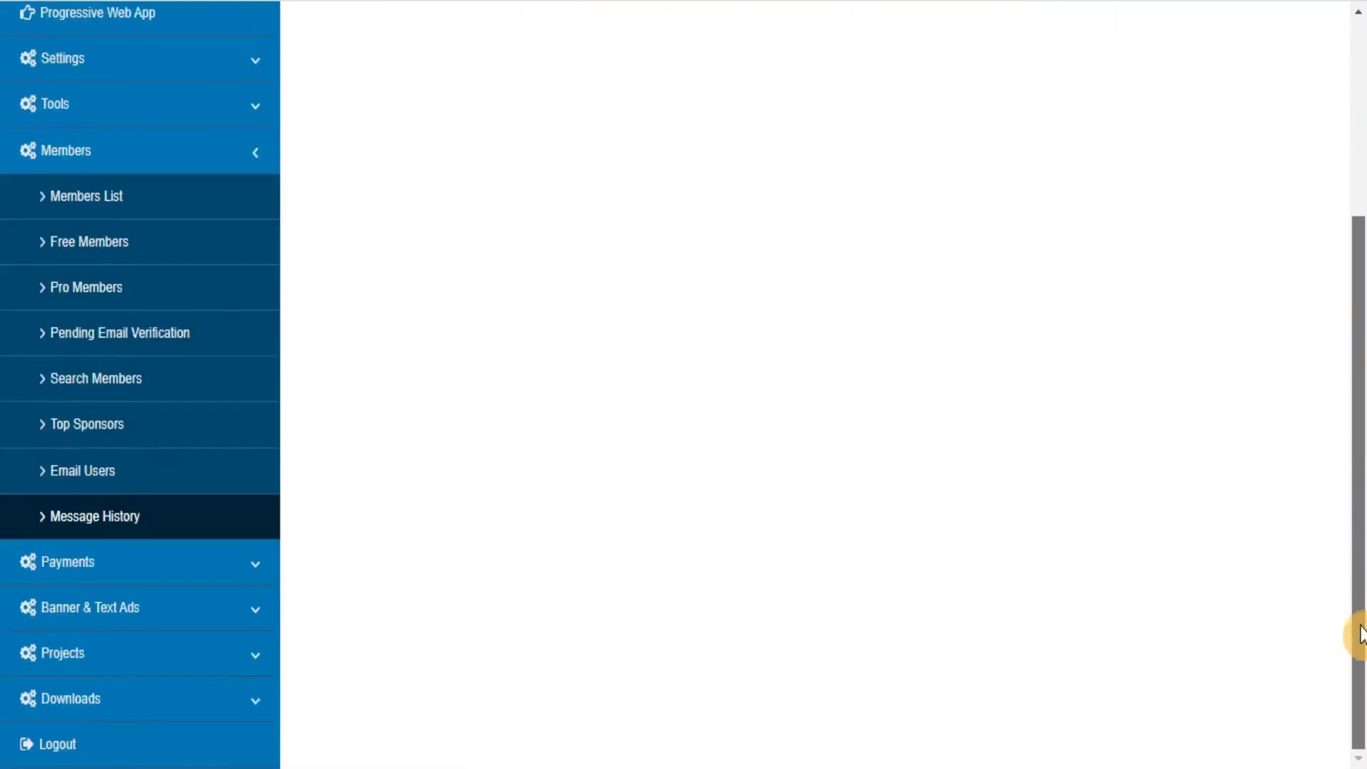
click(180, 576)
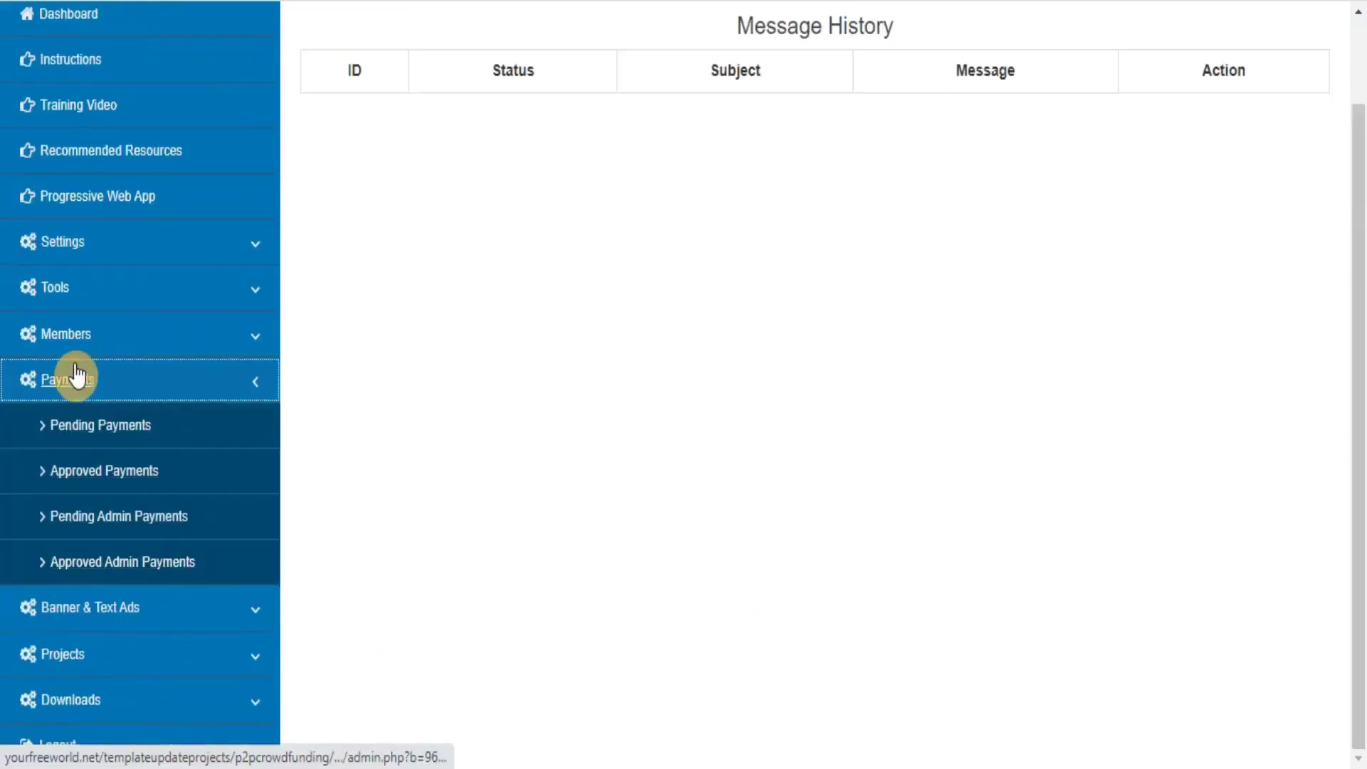
click(72, 431)
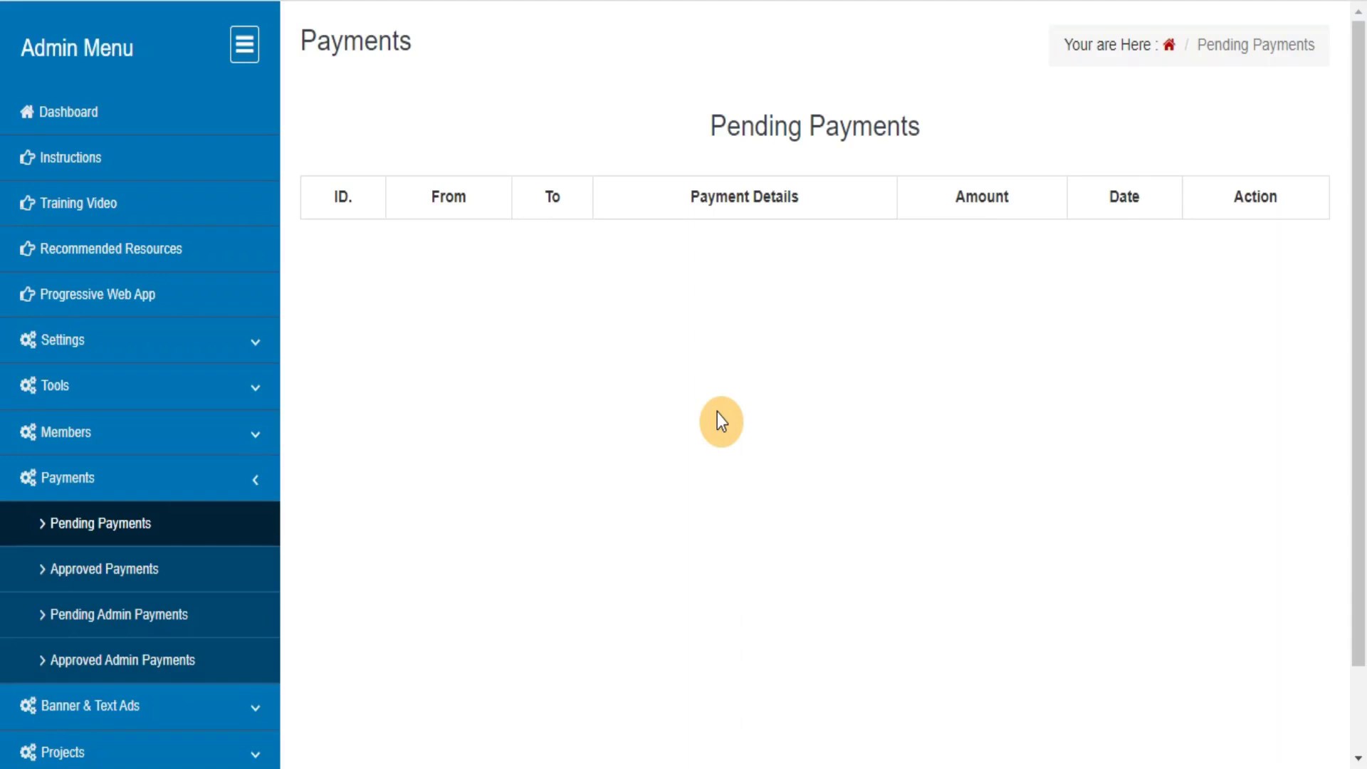
click(108, 571)
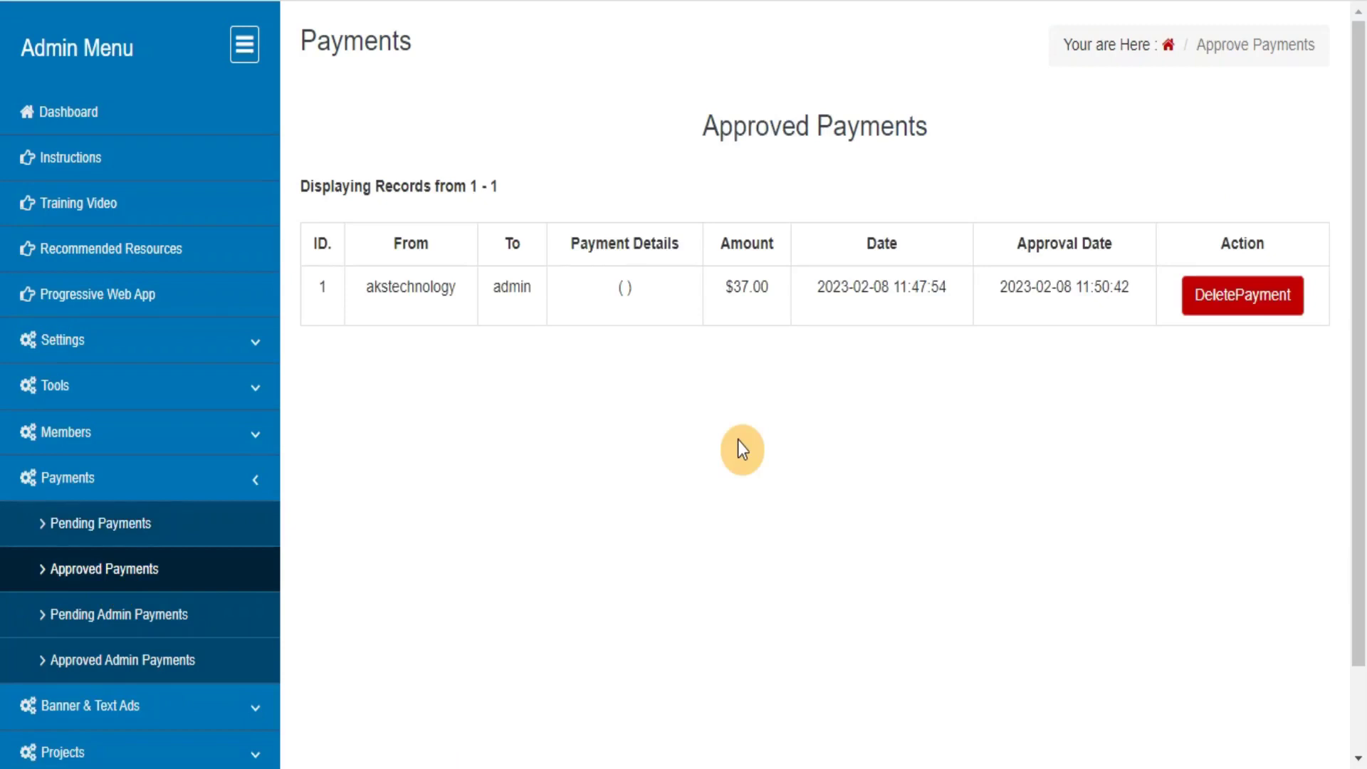
click(112, 620)
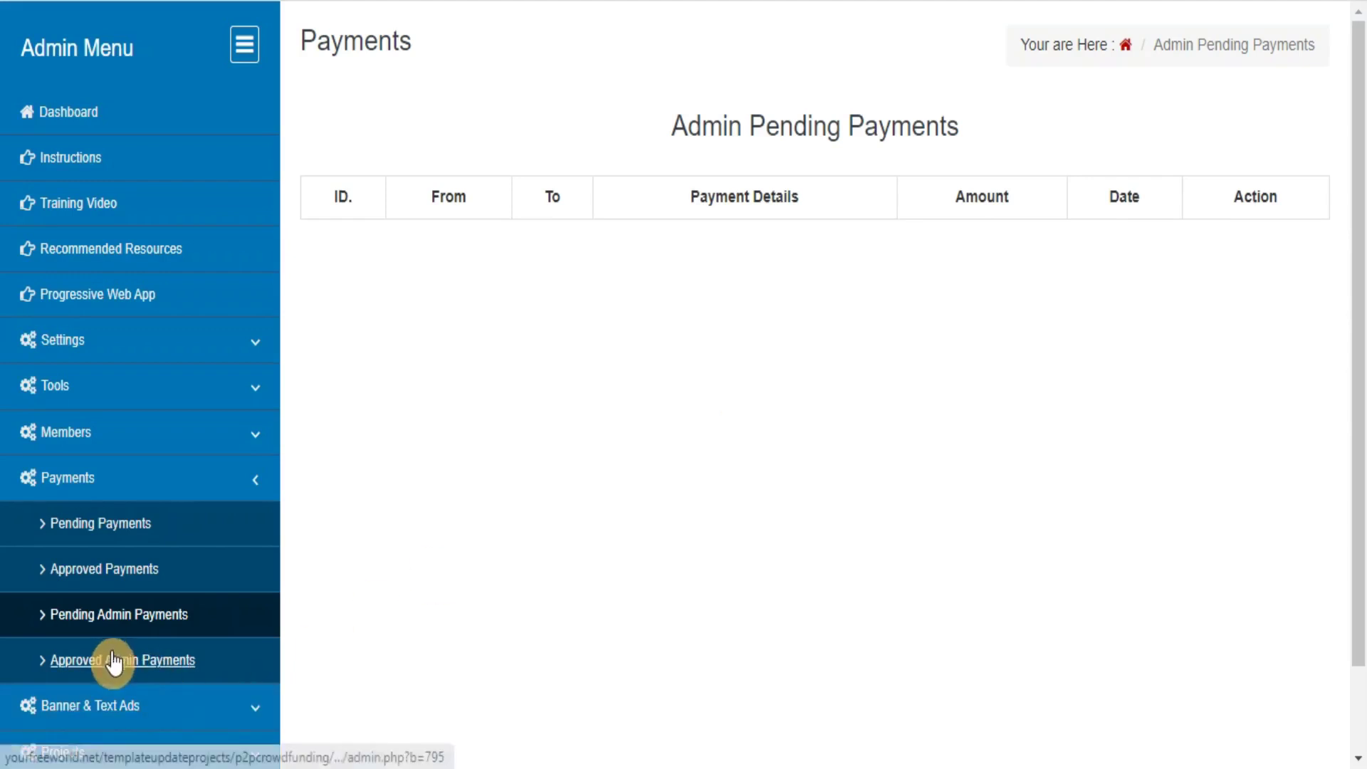
click(108, 665)
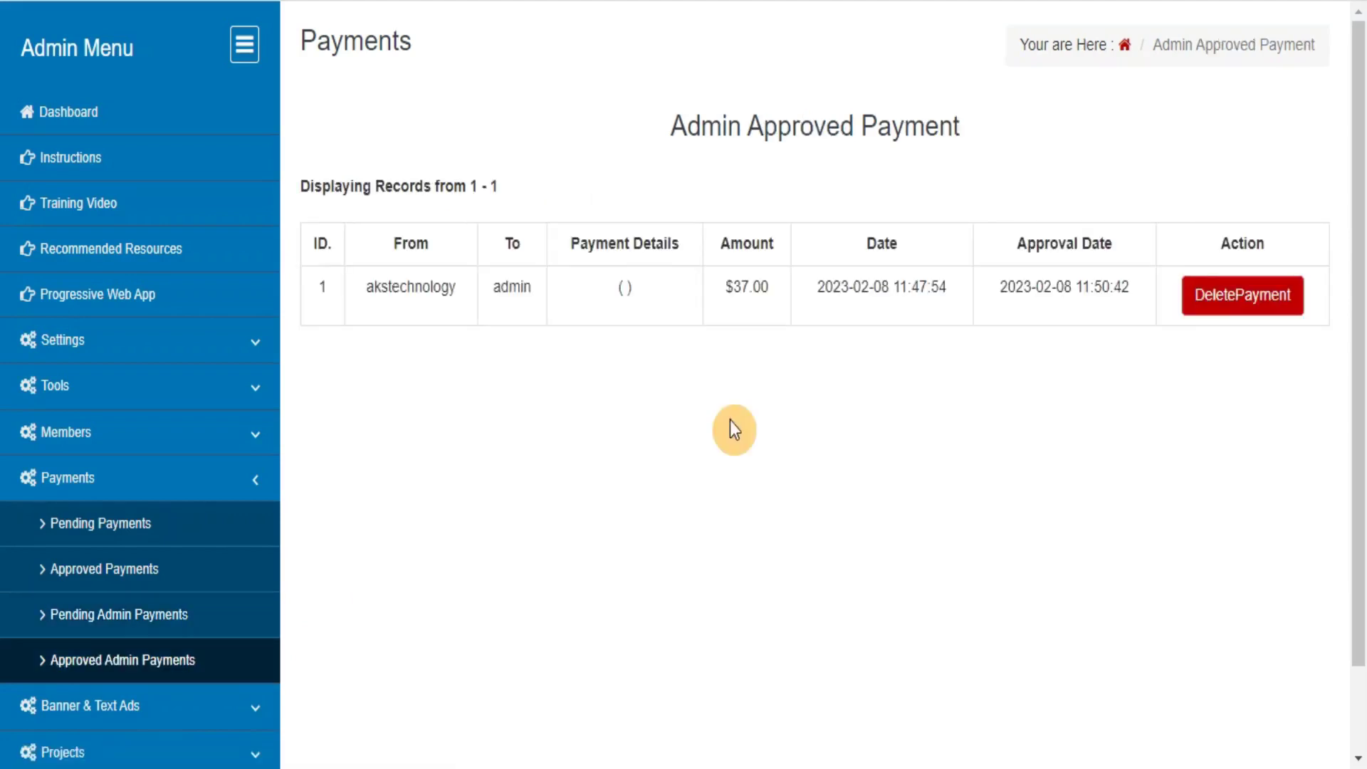
Review the form for adding a banner and view the approved and pending banners in the Banner & Text Ads section
click(207, 703)
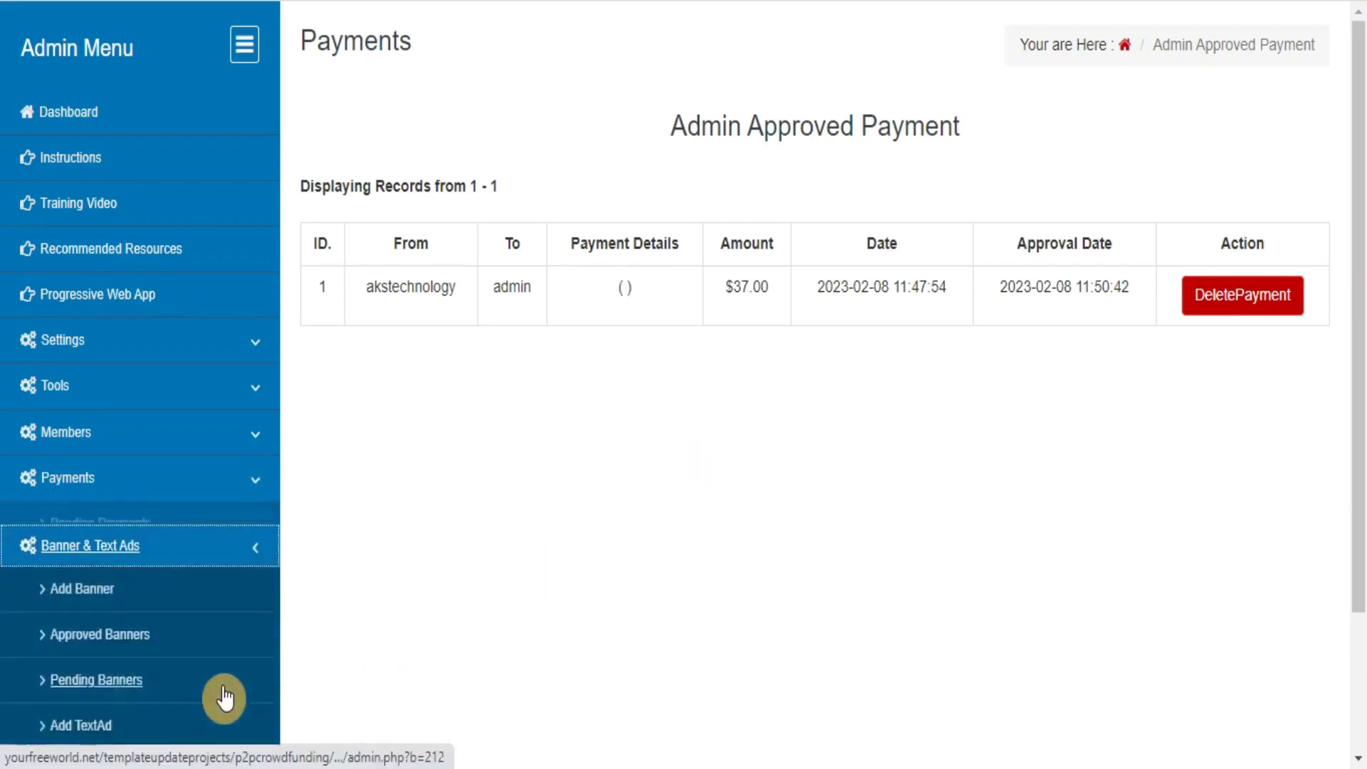
click(76, 581)
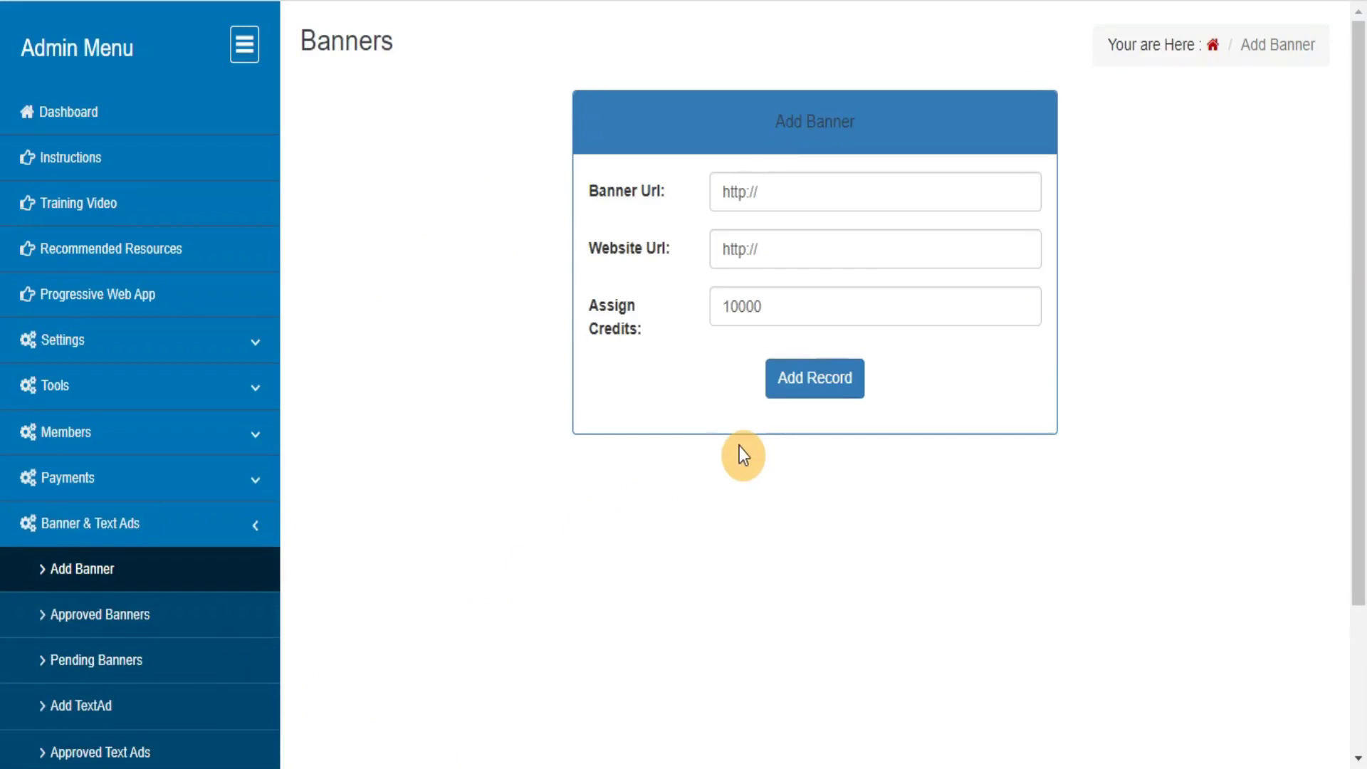
click(97, 617)
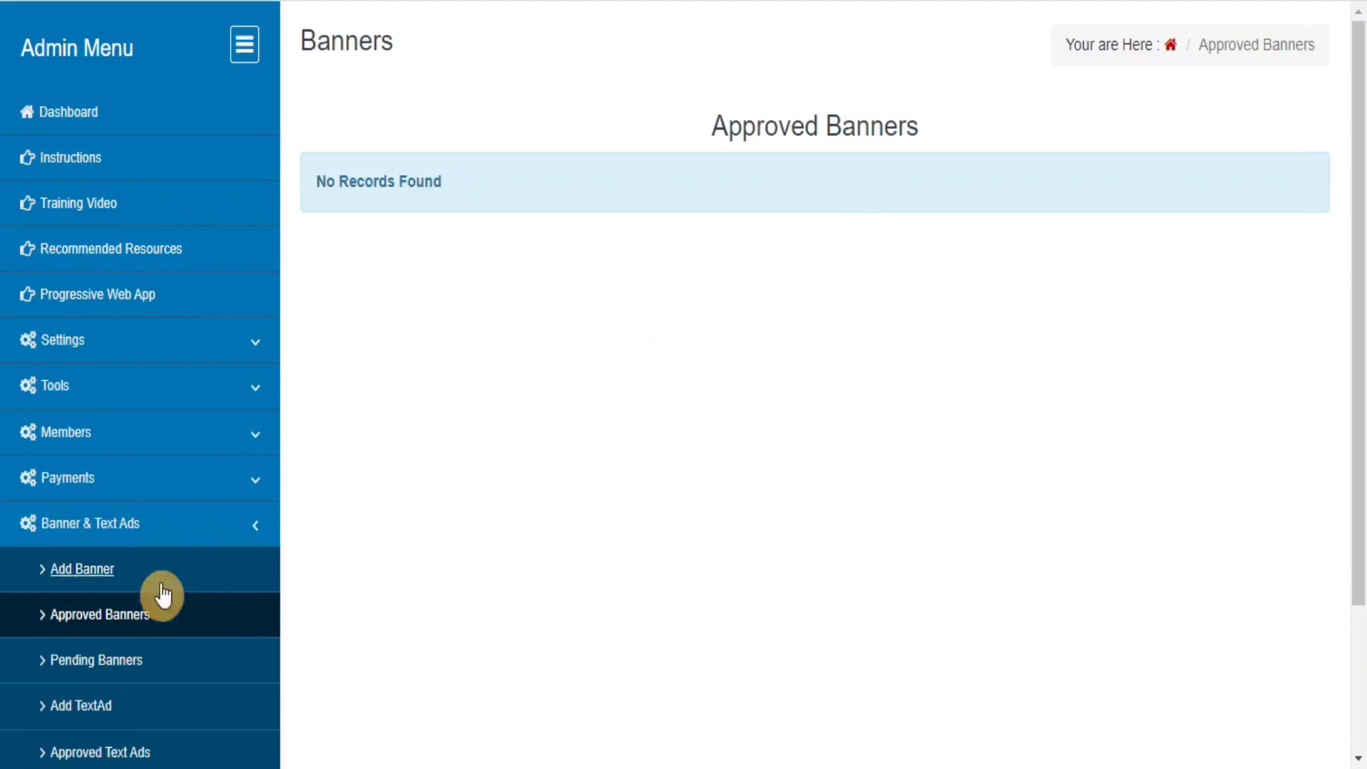
click(98, 659)
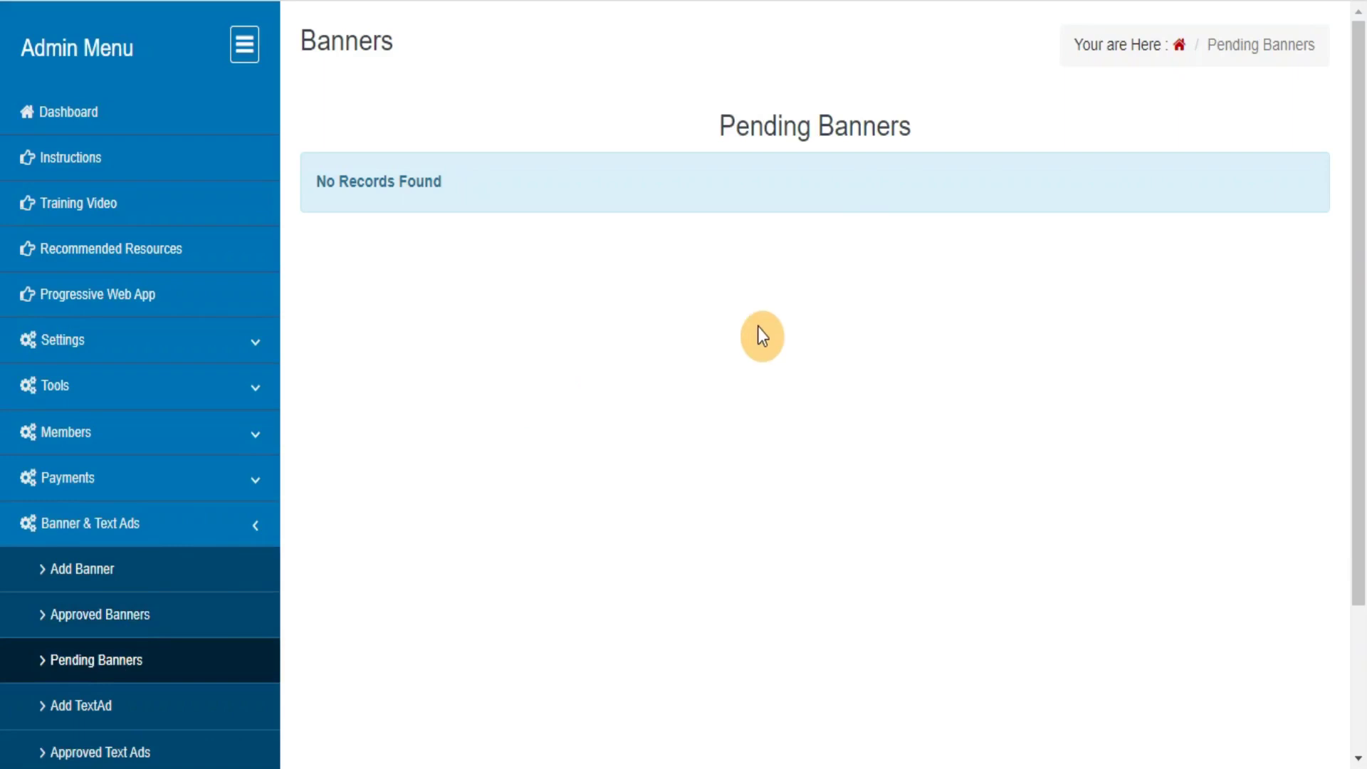
Review the form for adding a text ad and view the approved and pending text ads
click(84, 705)
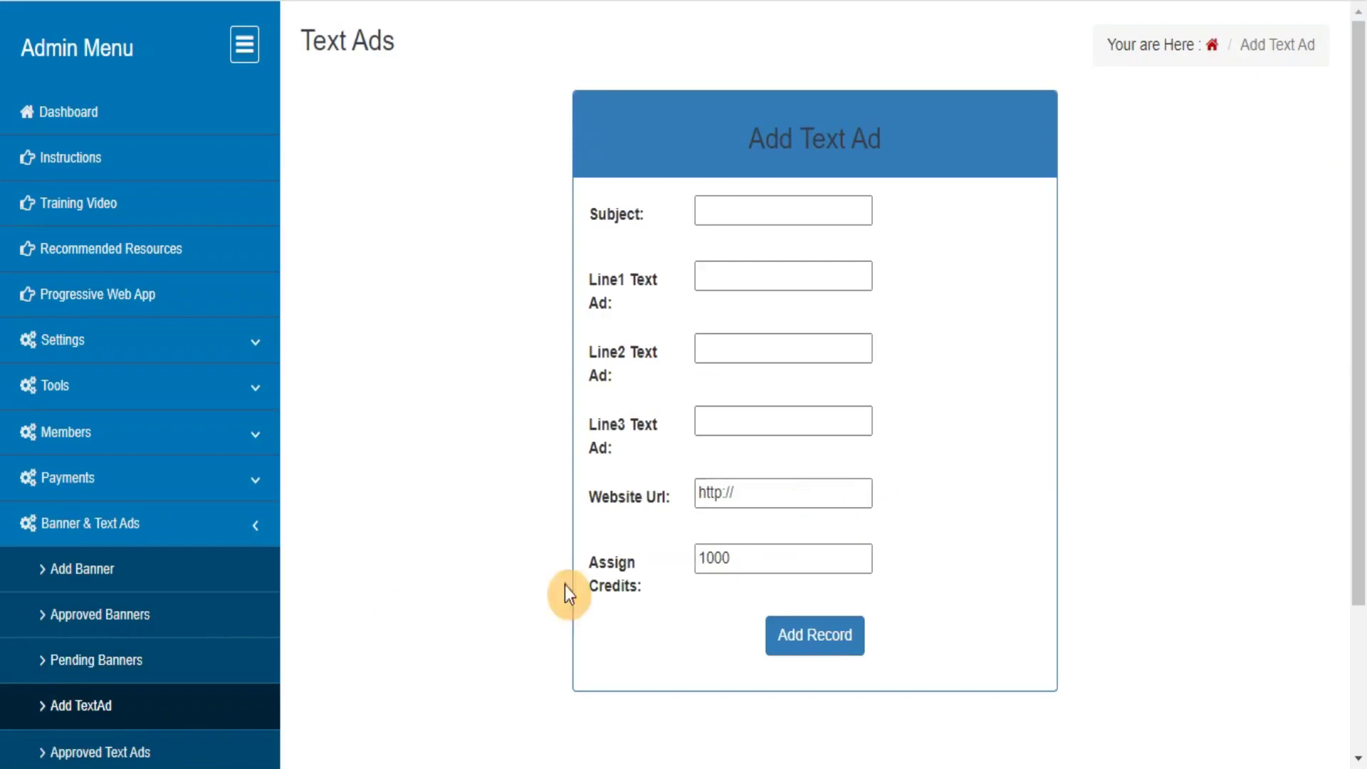
click(99, 751)
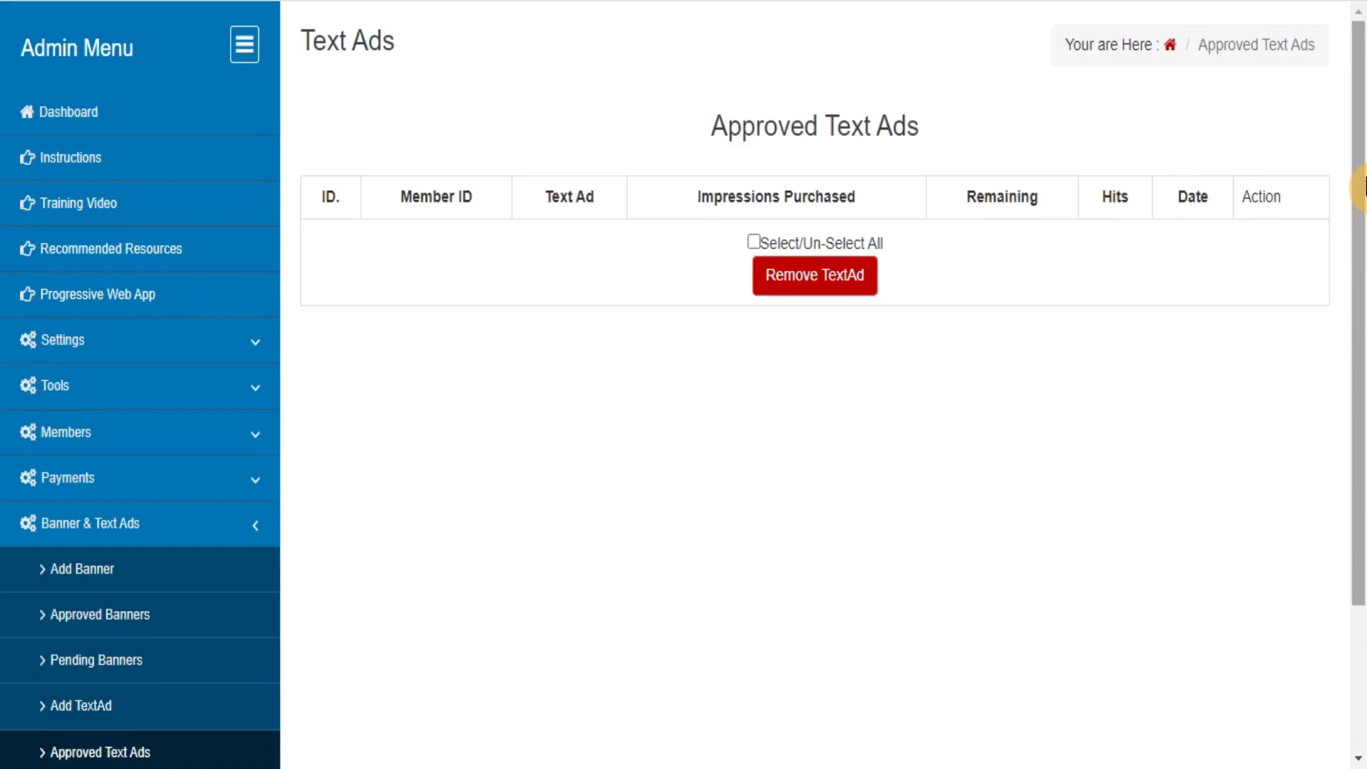
drag(1364, 178, 1304, 463)
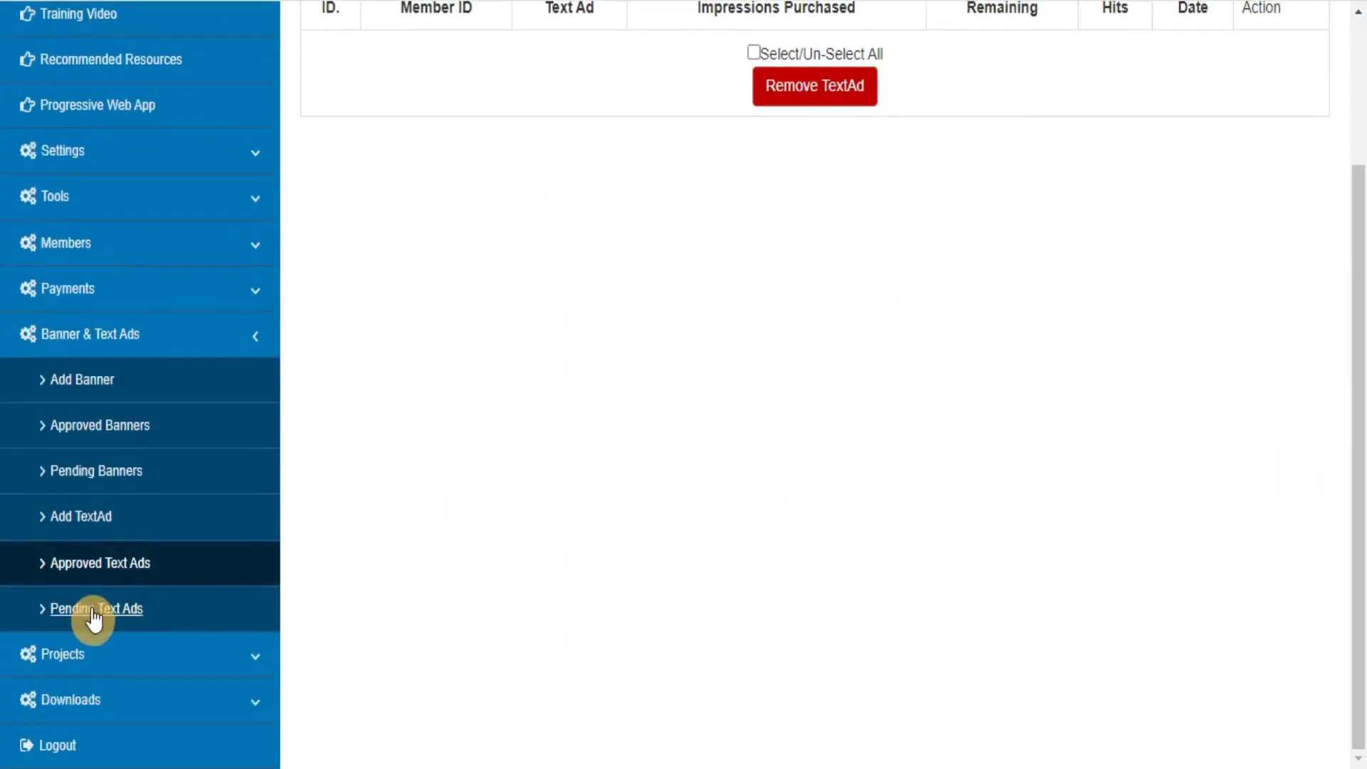
click(93, 611)
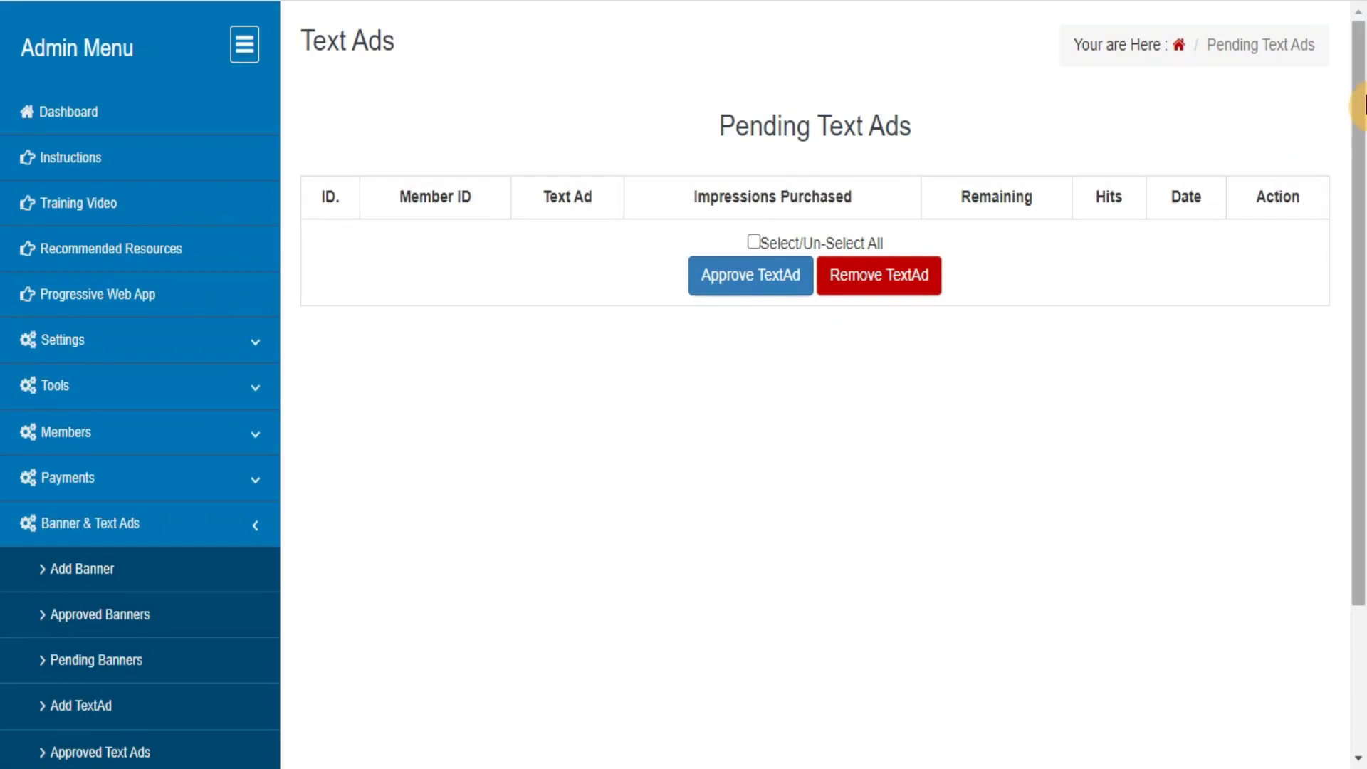
View the approved, pending and rejected projects in the Projects section
scroll(1352, 472, down, 3)
click(237, 651)
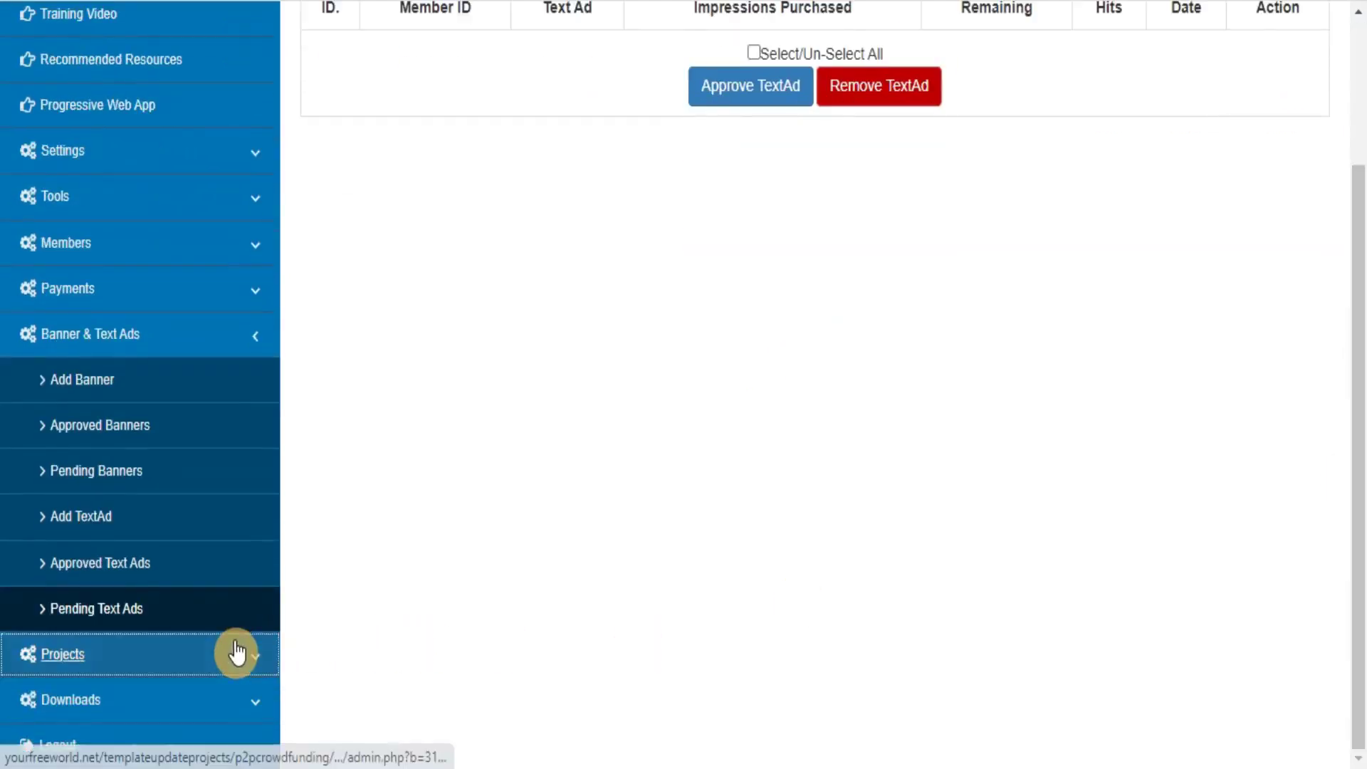
click(101, 567)
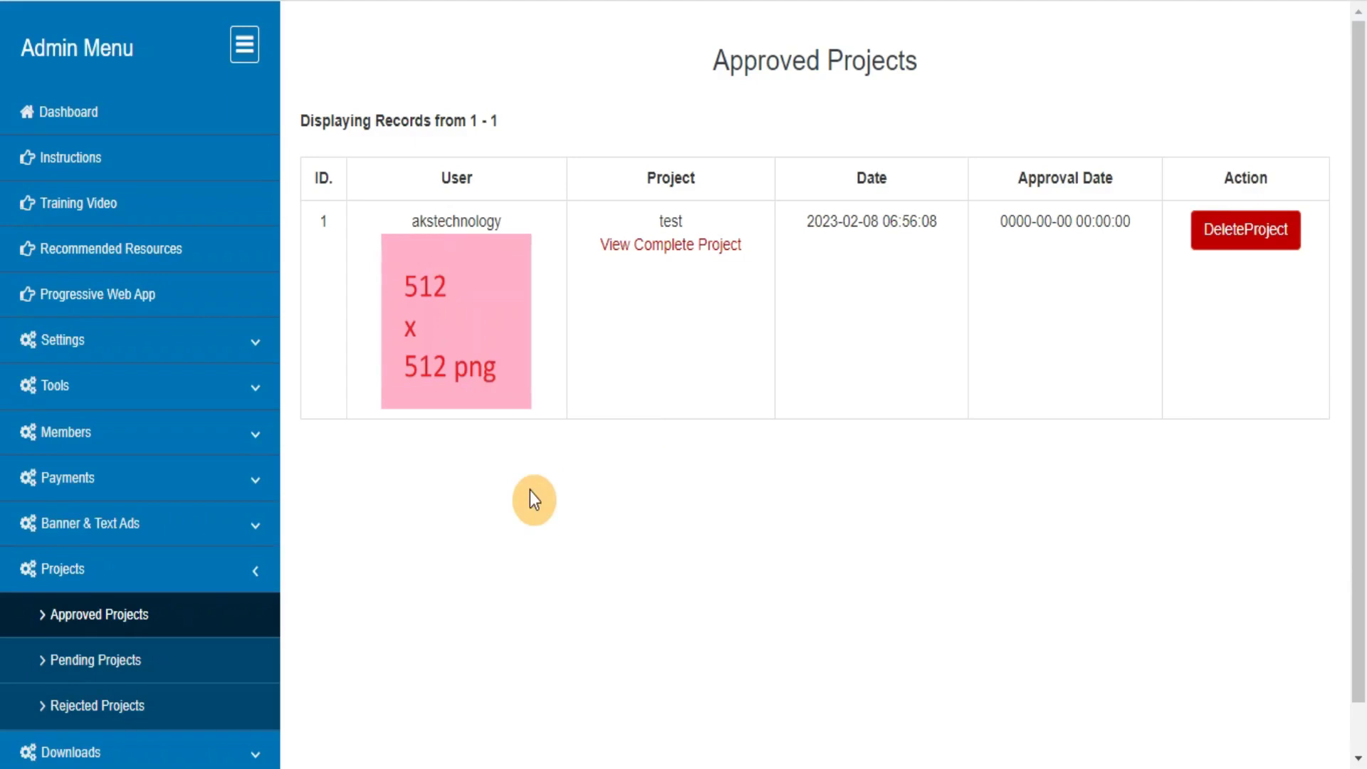
click(119, 665)
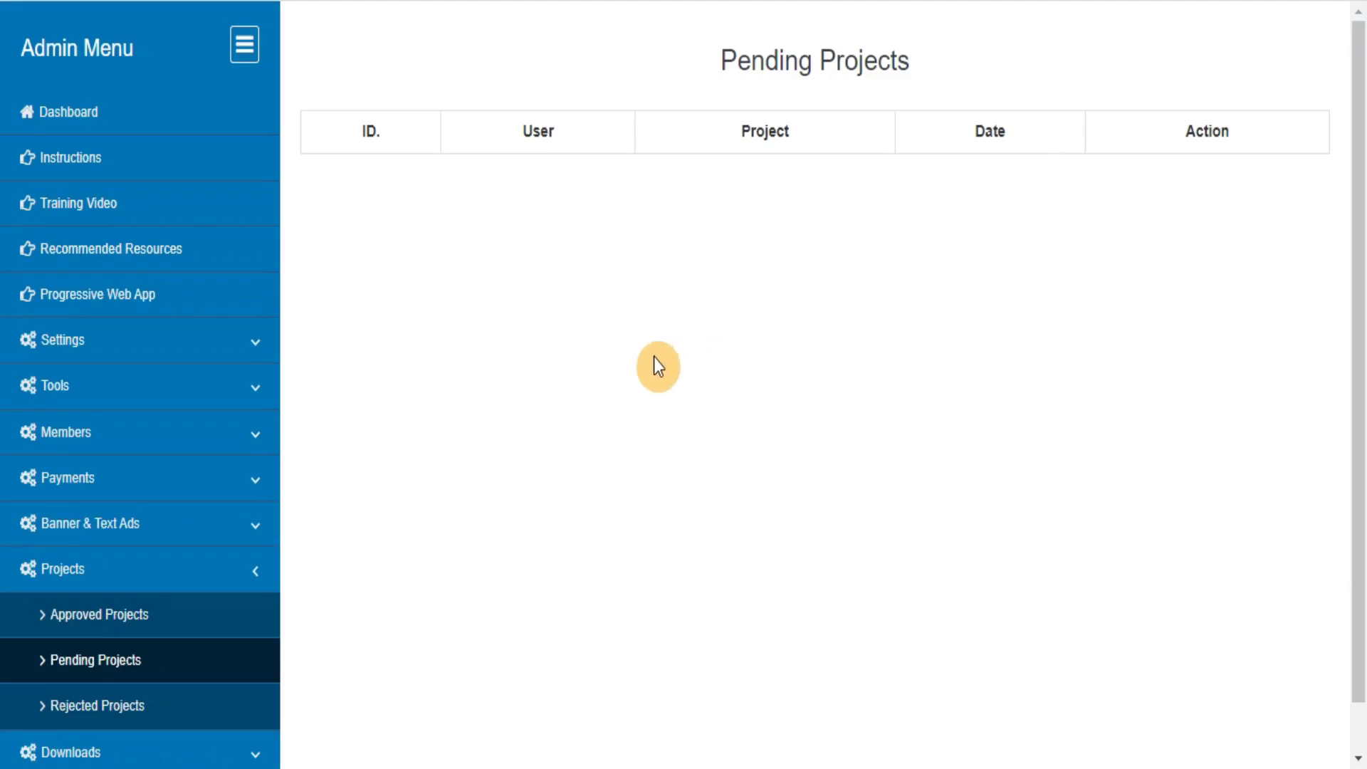
click(61, 706)
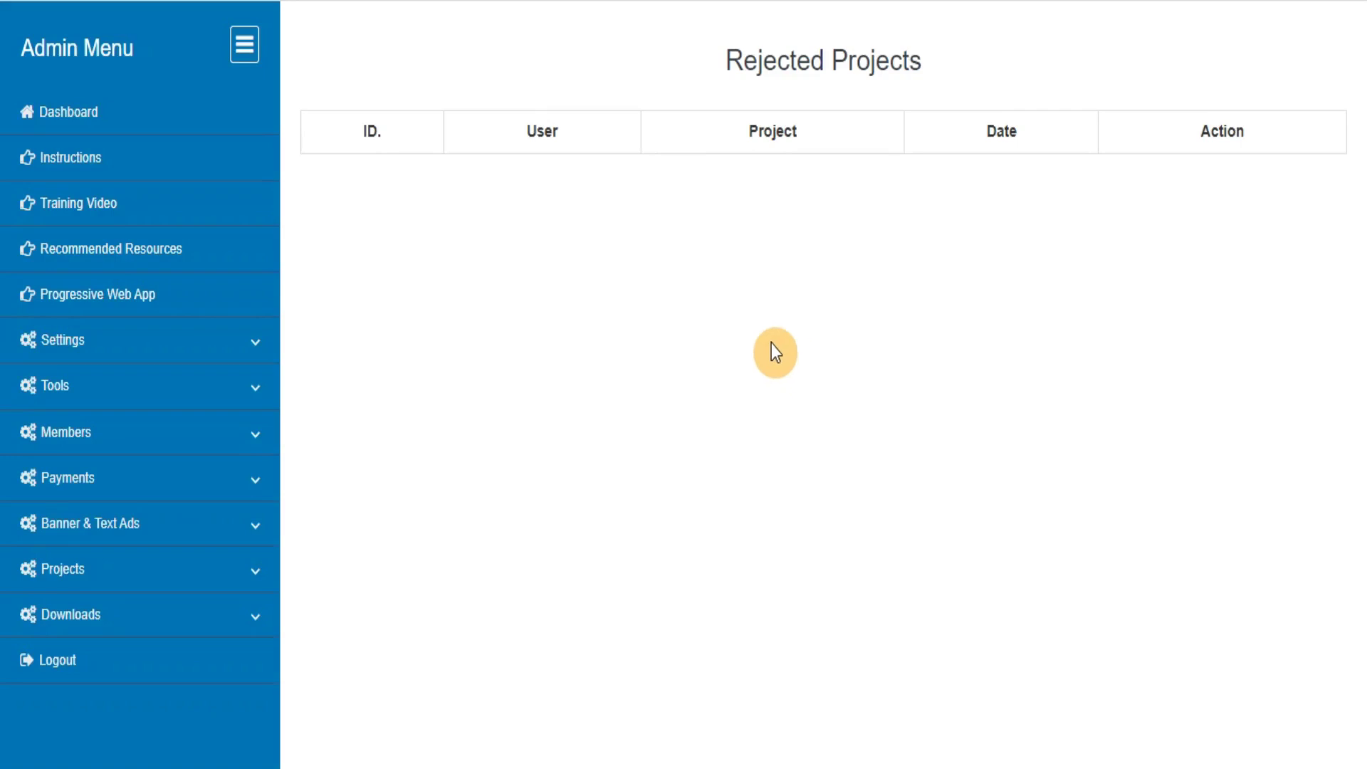
Review the form for adding downloads and the downloads list, and log out of the admin area
click(222, 617)
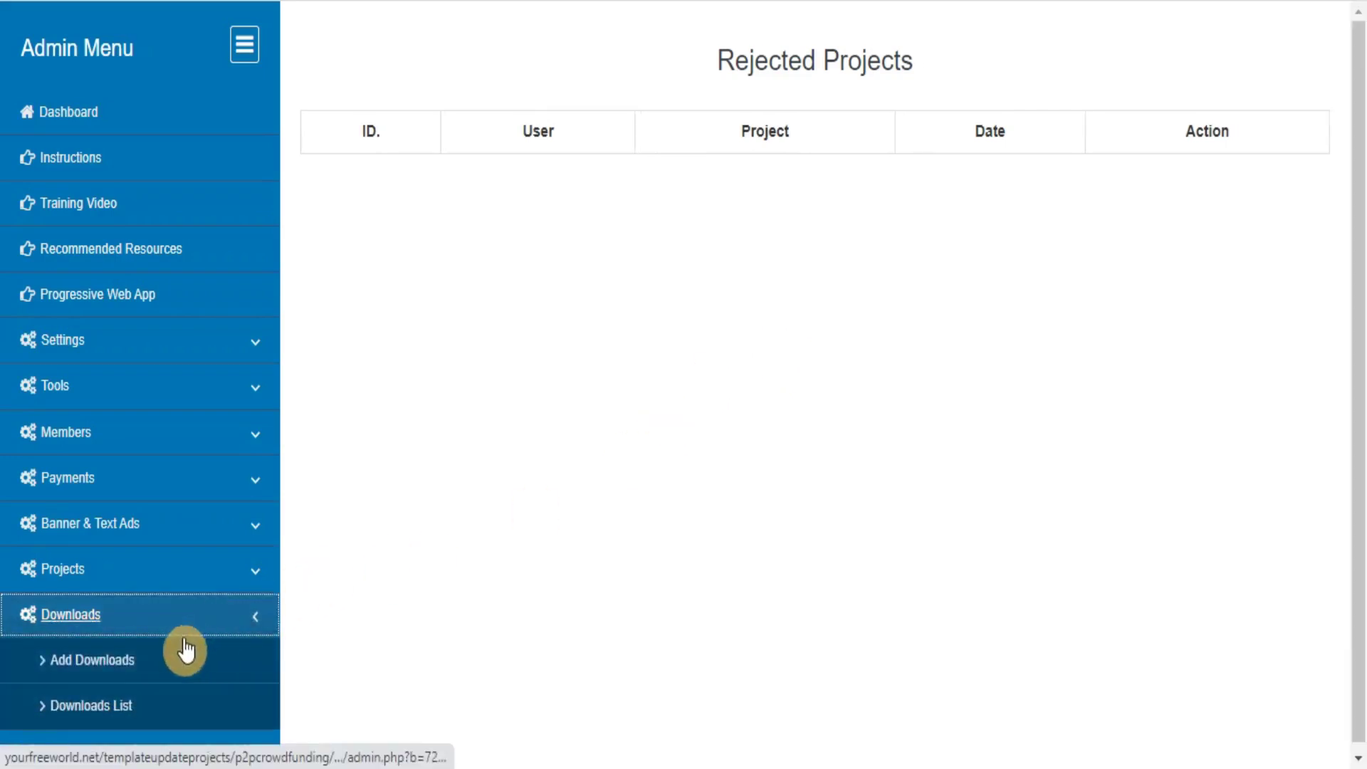
click(84, 669)
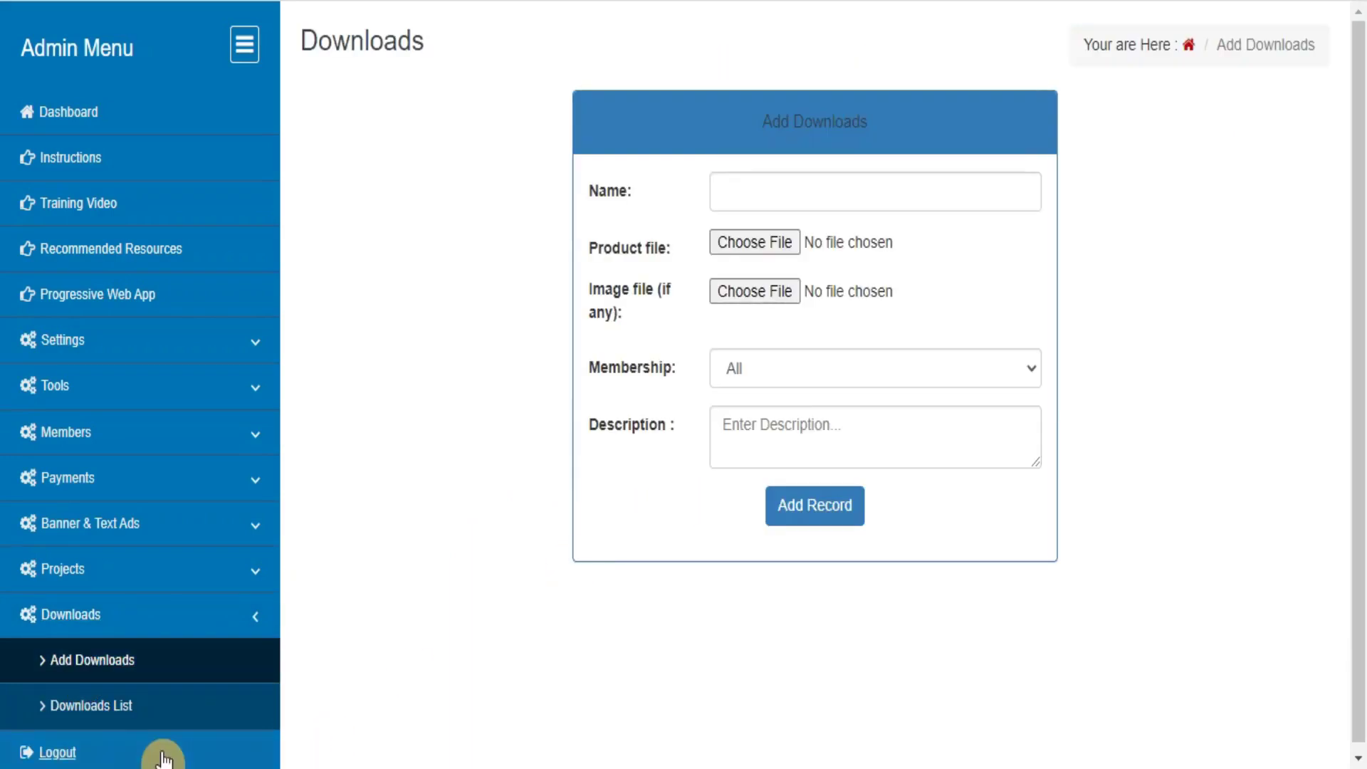
click(93, 718)
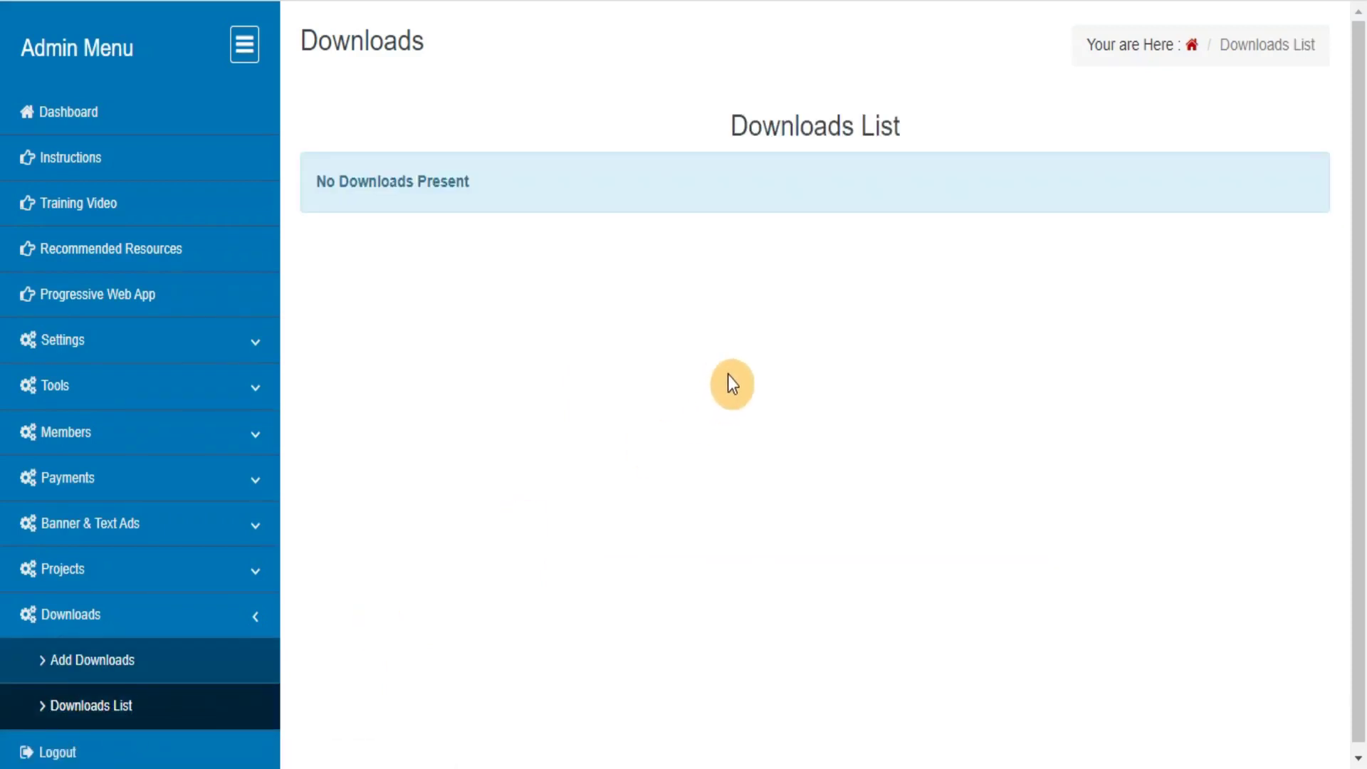
click(45, 756)
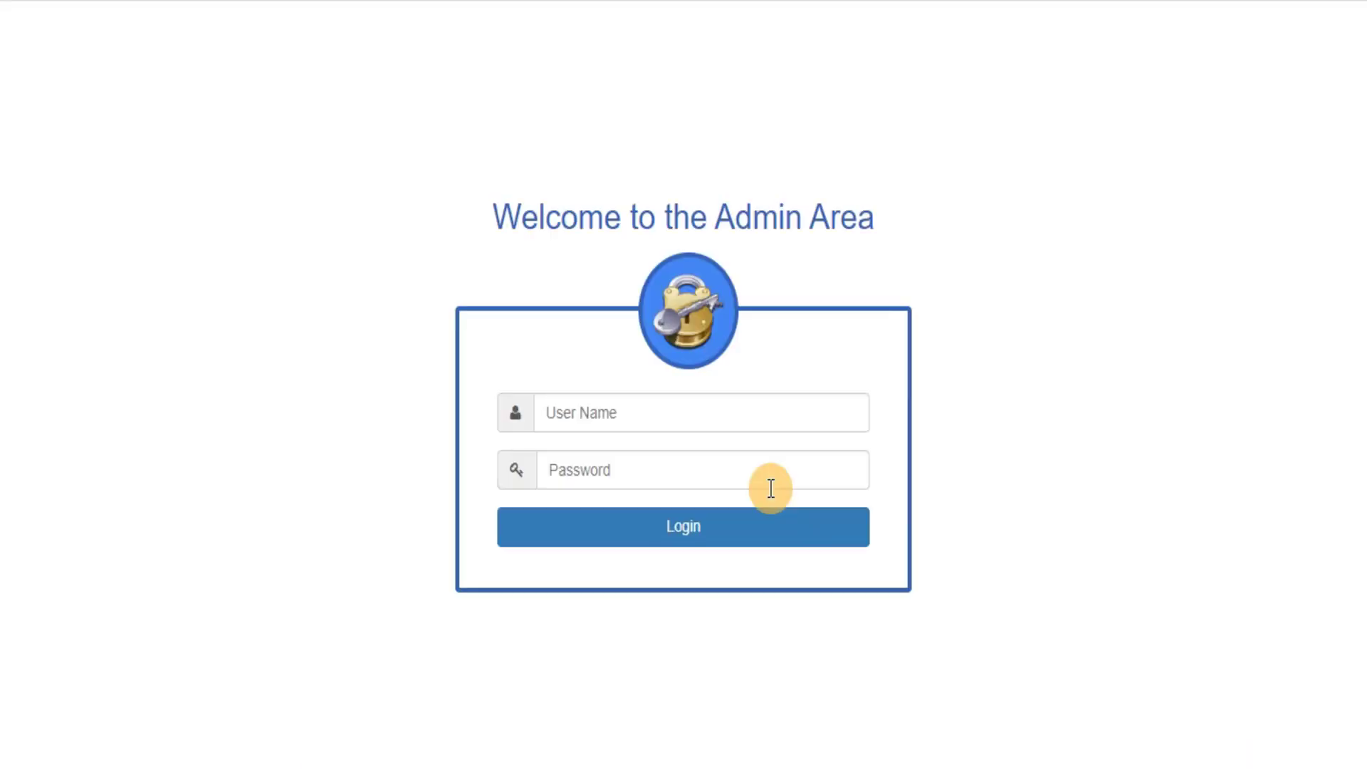